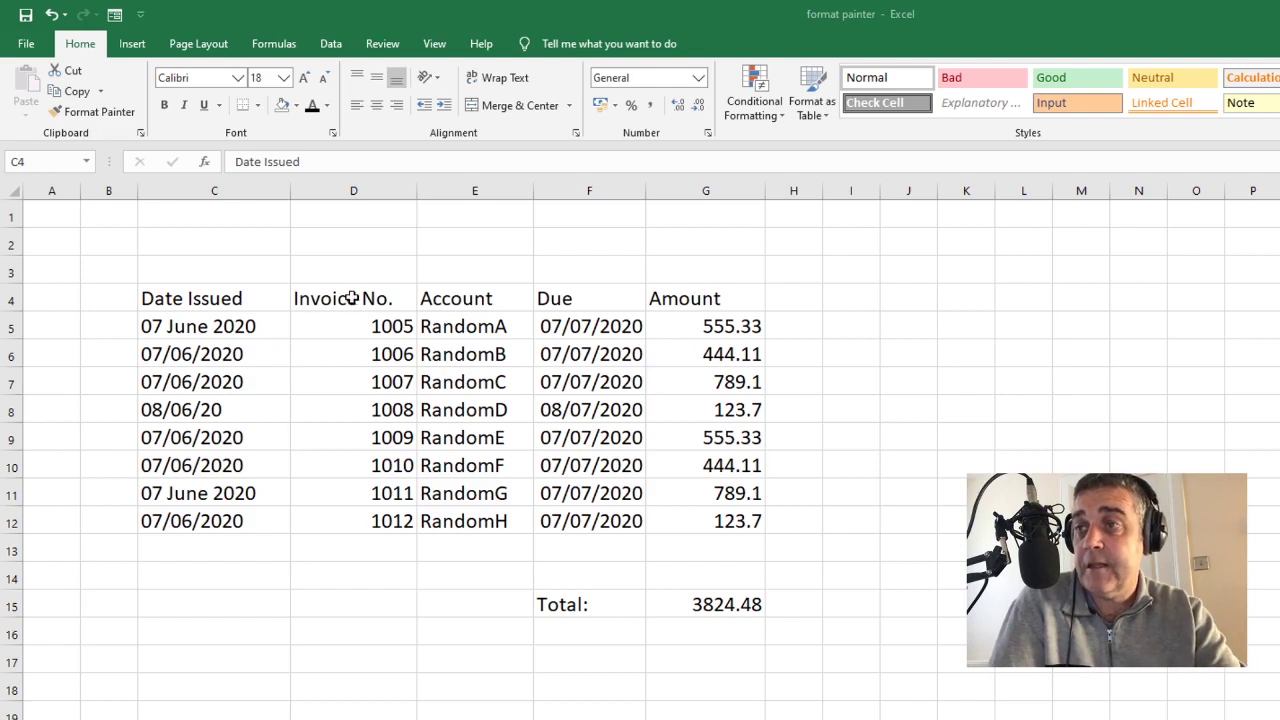
- Give the Date Issued header C4 a dark green fill with white, bold, italic text
{"action": "left_click", "coordinate": [243, 297]}
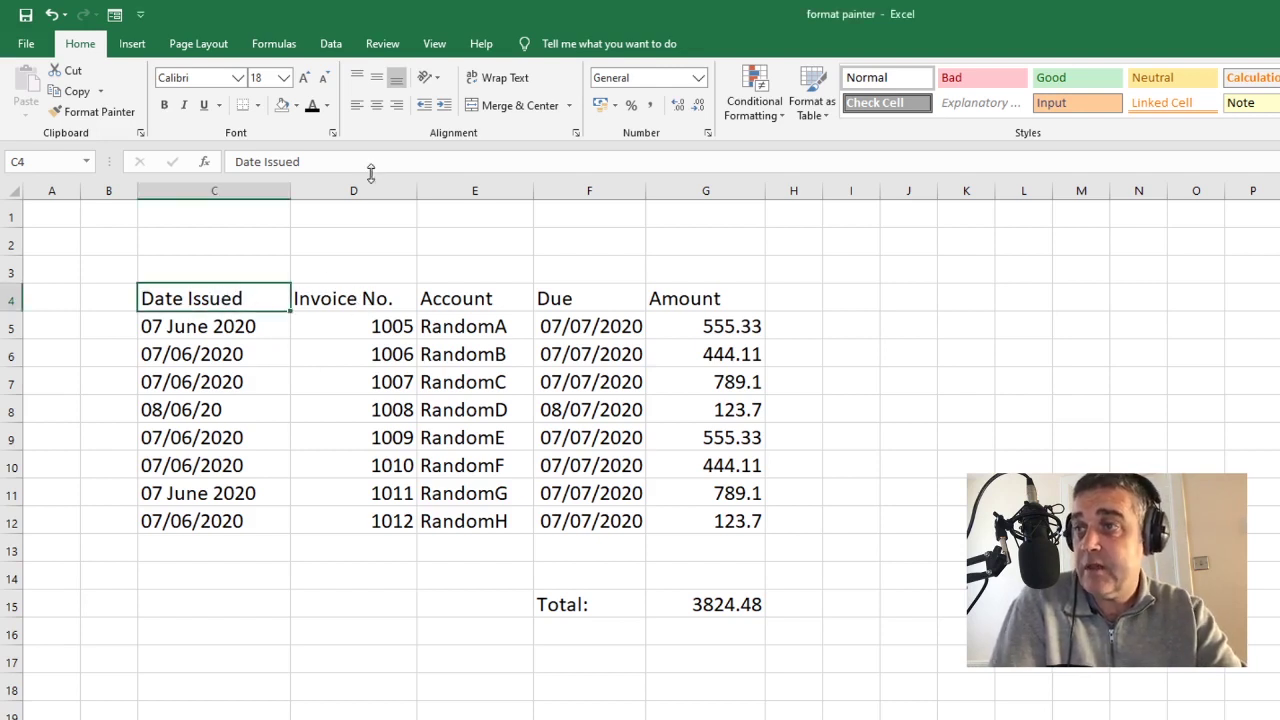
{"action": "left_click", "coordinate": [296, 105]}
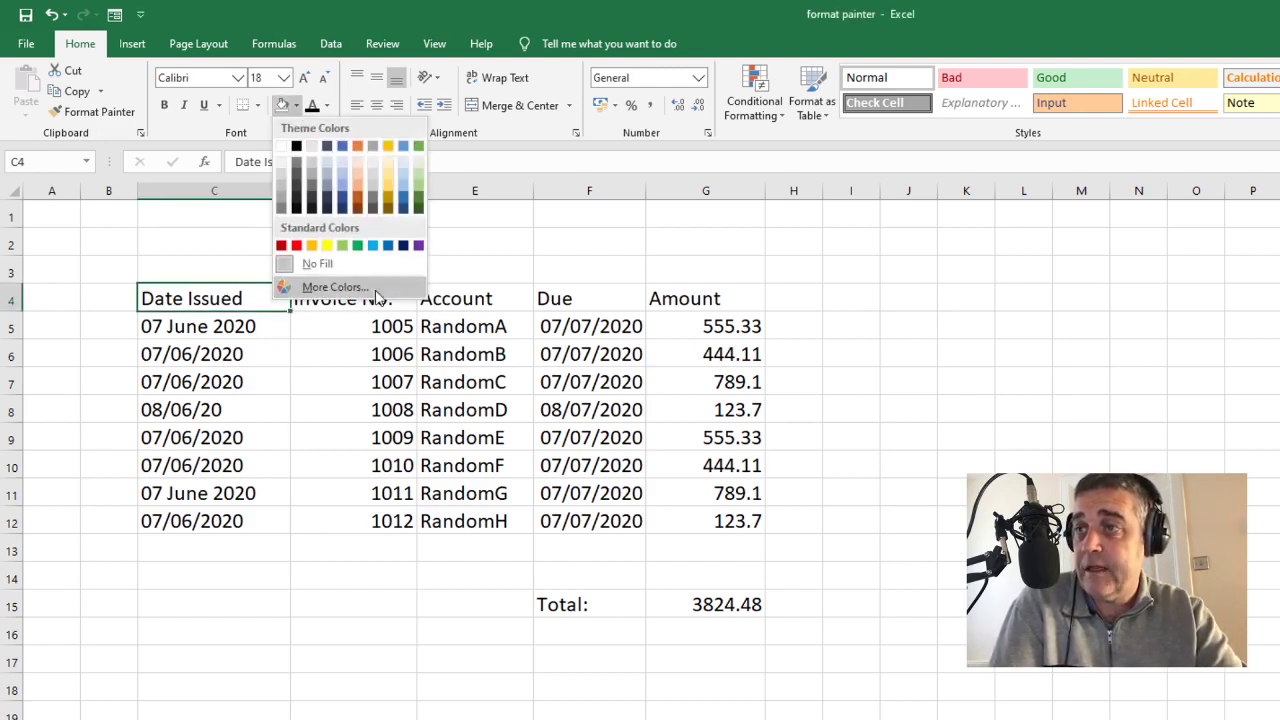
{"action": "left_click", "coordinate": [418, 212]}
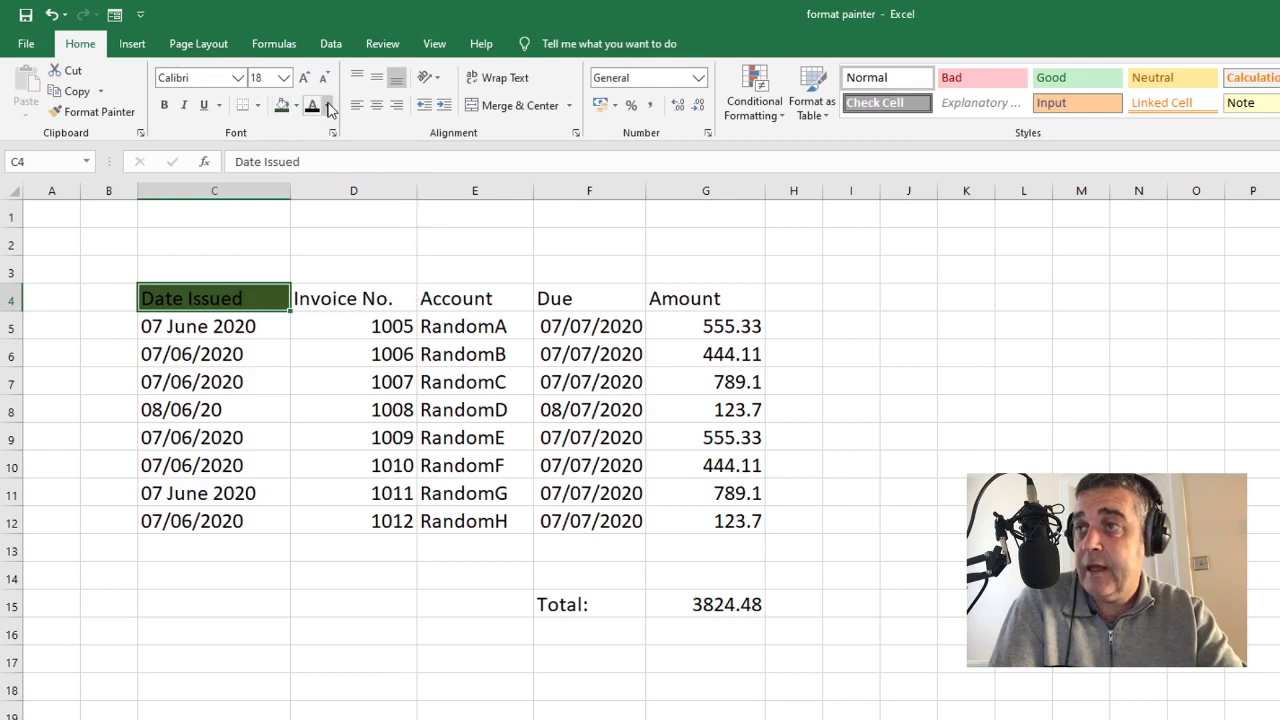
{"action": "left_click", "coordinate": [327, 106]}
{"action": "left_click", "coordinate": [312, 167]}
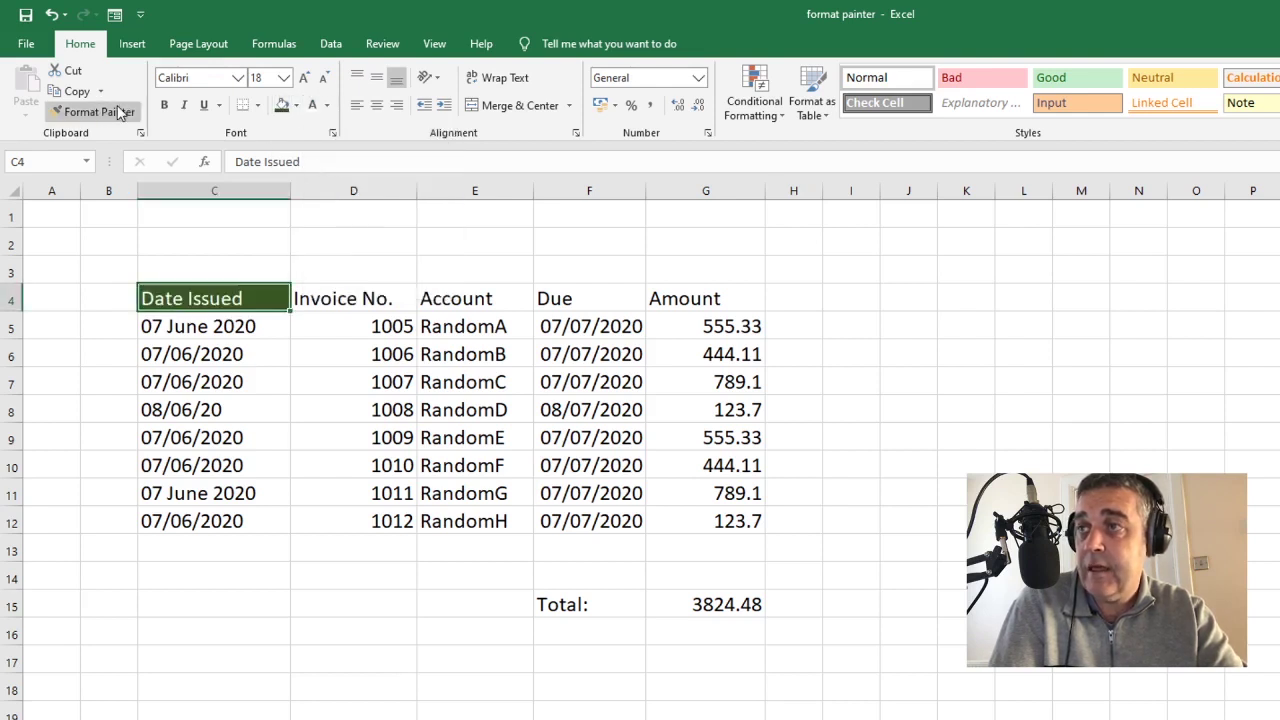
{"action": "left_click", "coordinate": [165, 106]}
{"action": "left_click", "coordinate": [185, 106]}
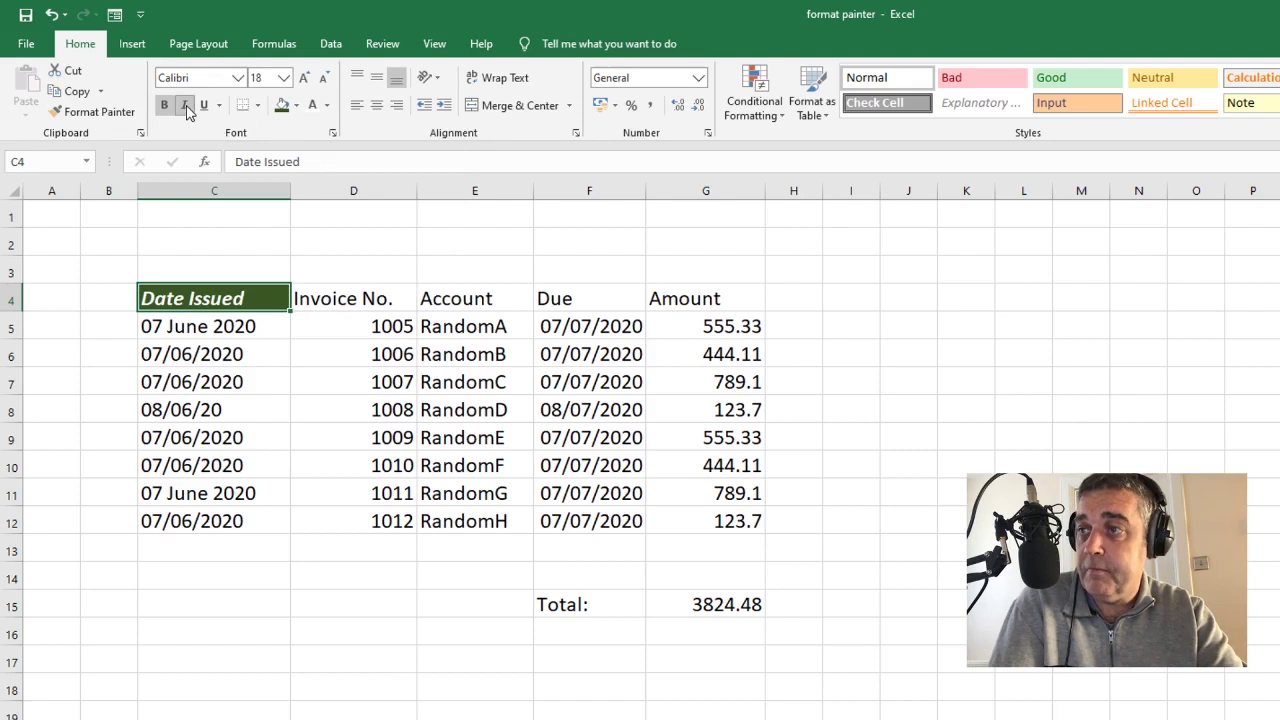
- Check the Invoice No., Account, Due and Amount headers, then reselect Date Issued
{"action": "left_click", "coordinate": [335, 295]}
{"action": "left_click", "coordinate": [441, 298]}
{"action": "left_click", "coordinate": [616, 298]}
{"action": "left_click", "coordinate": [705, 298]}
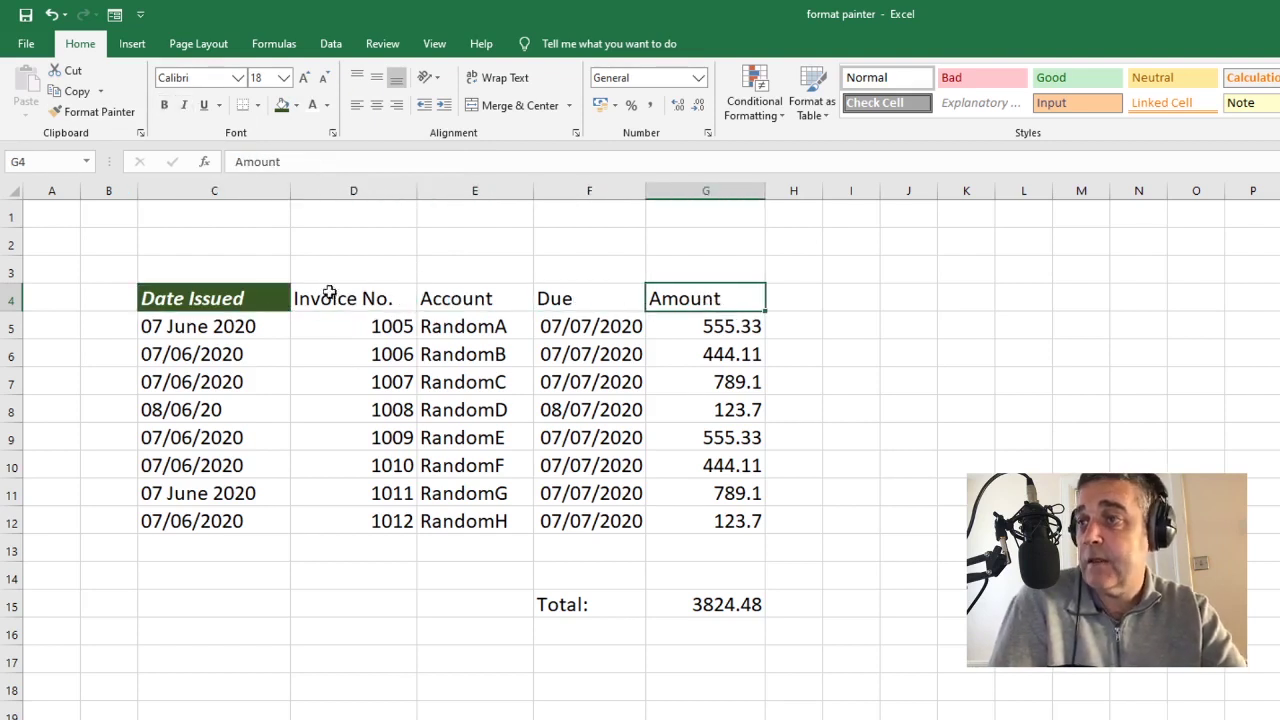
{"action": "left_click", "coordinate": [246, 300]}
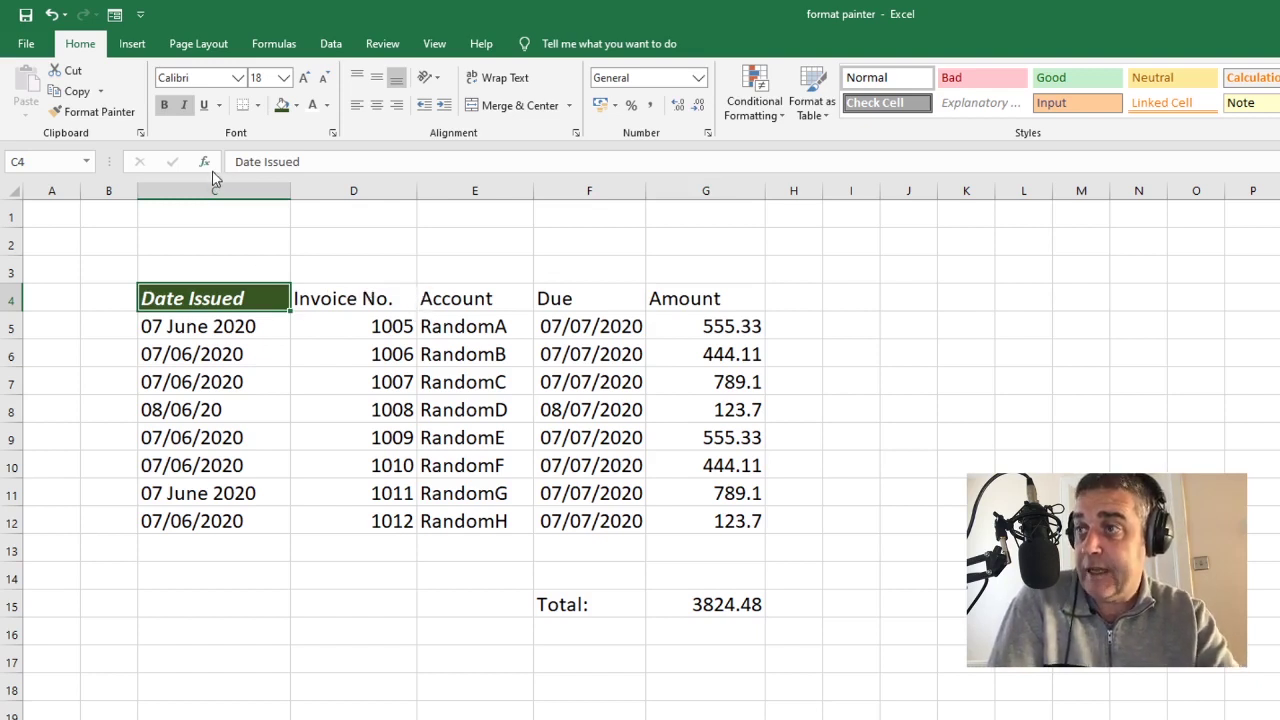
- Copy the Date Issued header format onto Invoice No., Account, Due and Amount with Format Painter
{"action": "left_click", "coordinate": [93, 113]}
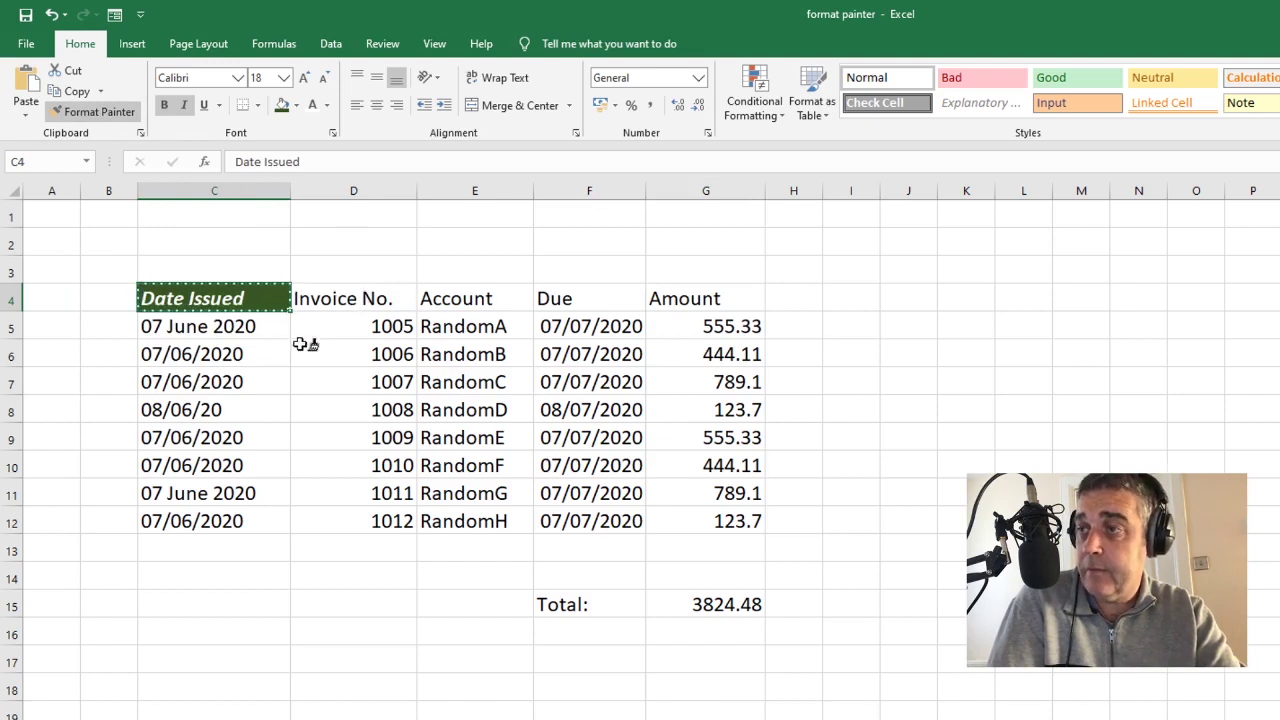
{"action": "left_click", "coordinate": [357, 298]}
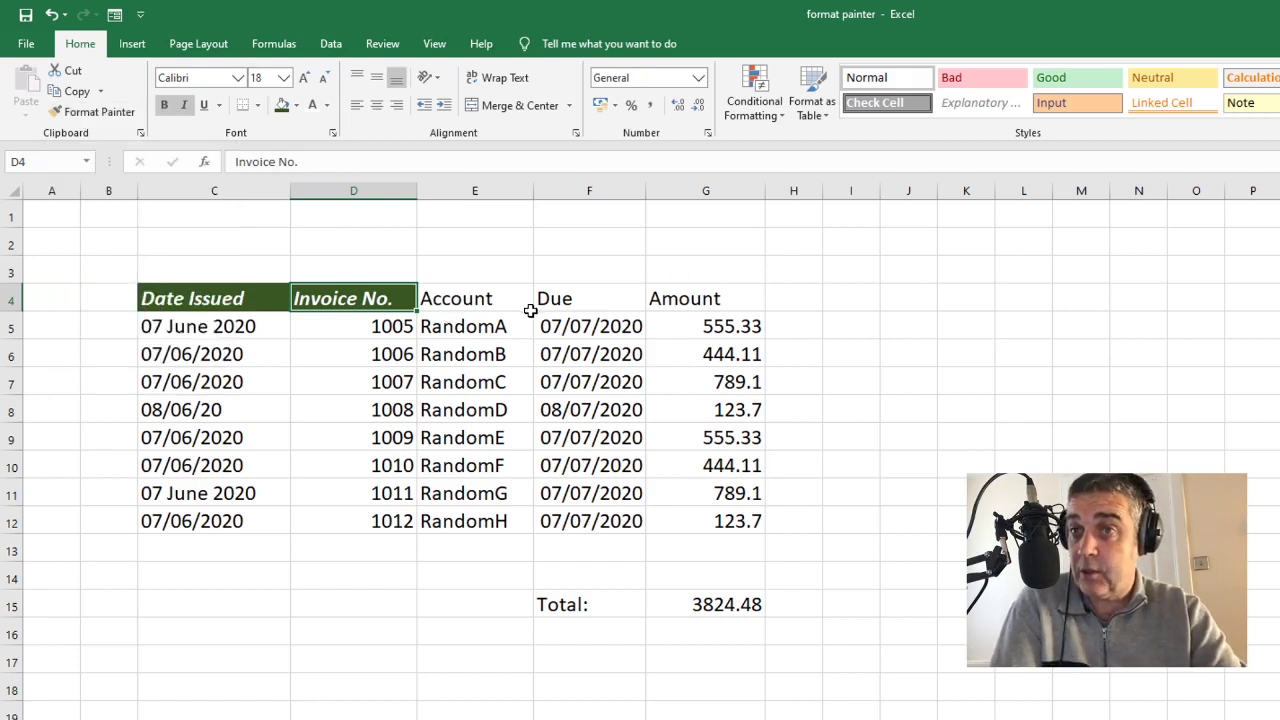
{"action": "left_click", "coordinate": [88, 111]}
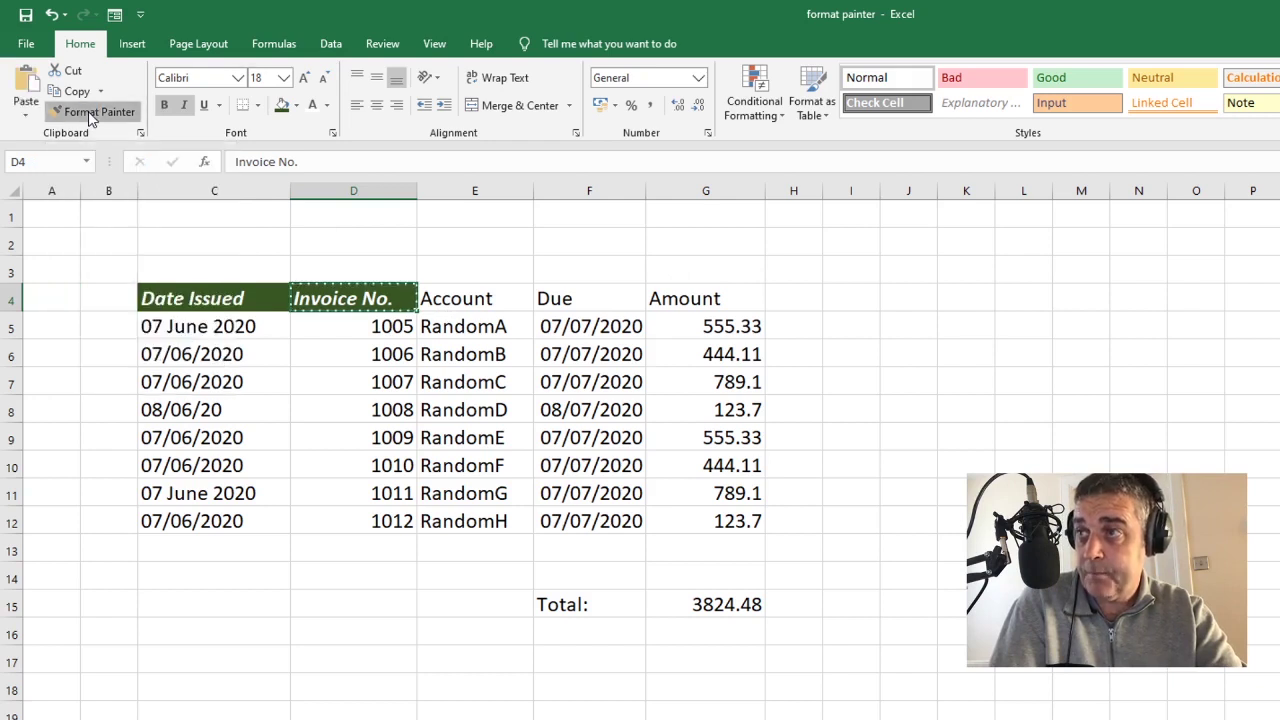
{"action": "left_click", "coordinate": [480, 300]}
{"action": "left_click", "coordinate": [582, 299]}
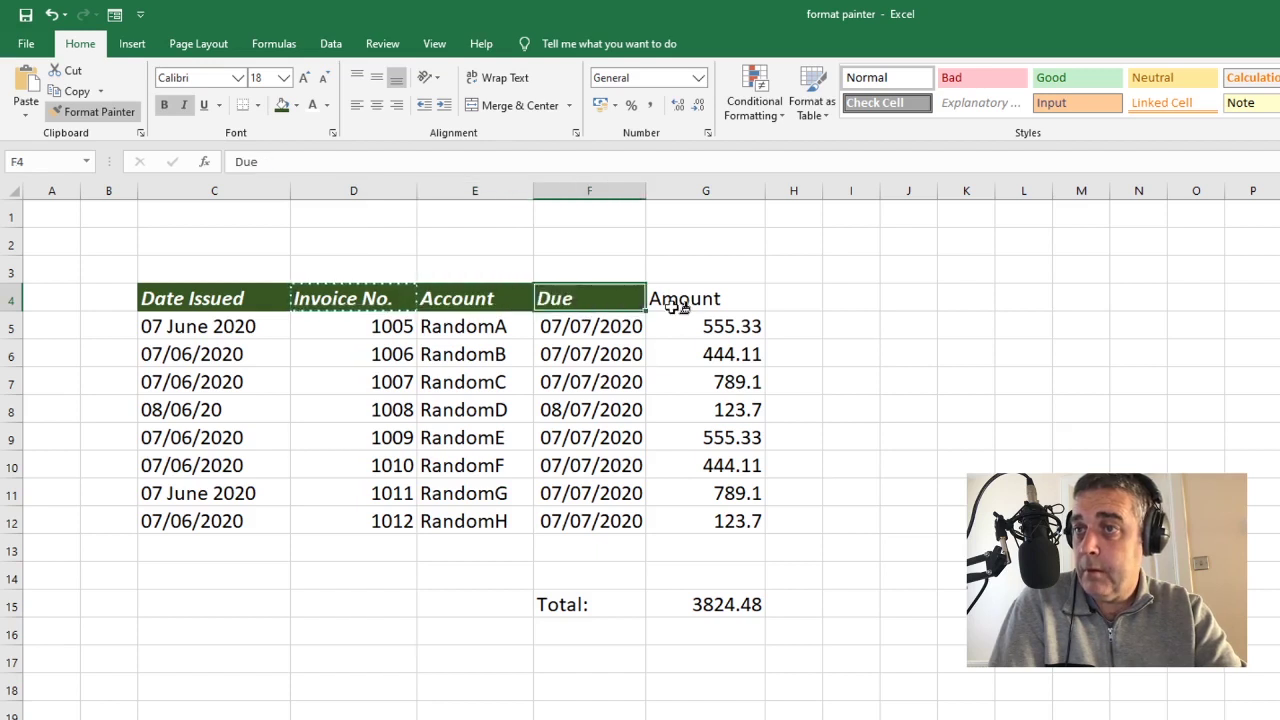
{"action": "left_click", "coordinate": [690, 300]}
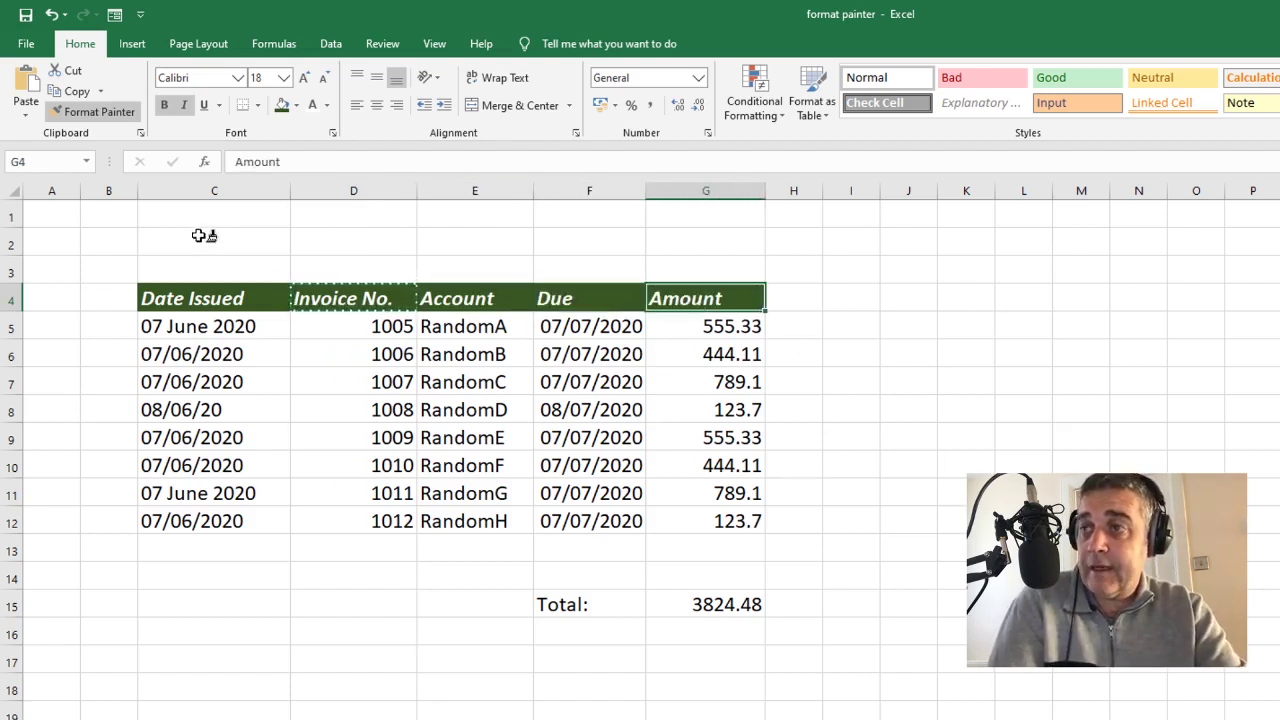
{"action": "left_click", "coordinate": [95, 112]}
- Click empty cells around the table, then select the first invoice number 1005
{"action": "left_click", "coordinate": [776, 298]}
{"action": "left_click", "coordinate": [789, 327]}
{"action": "left_click", "coordinate": [797, 523]}
{"action": "left_click", "coordinate": [432, 551]}
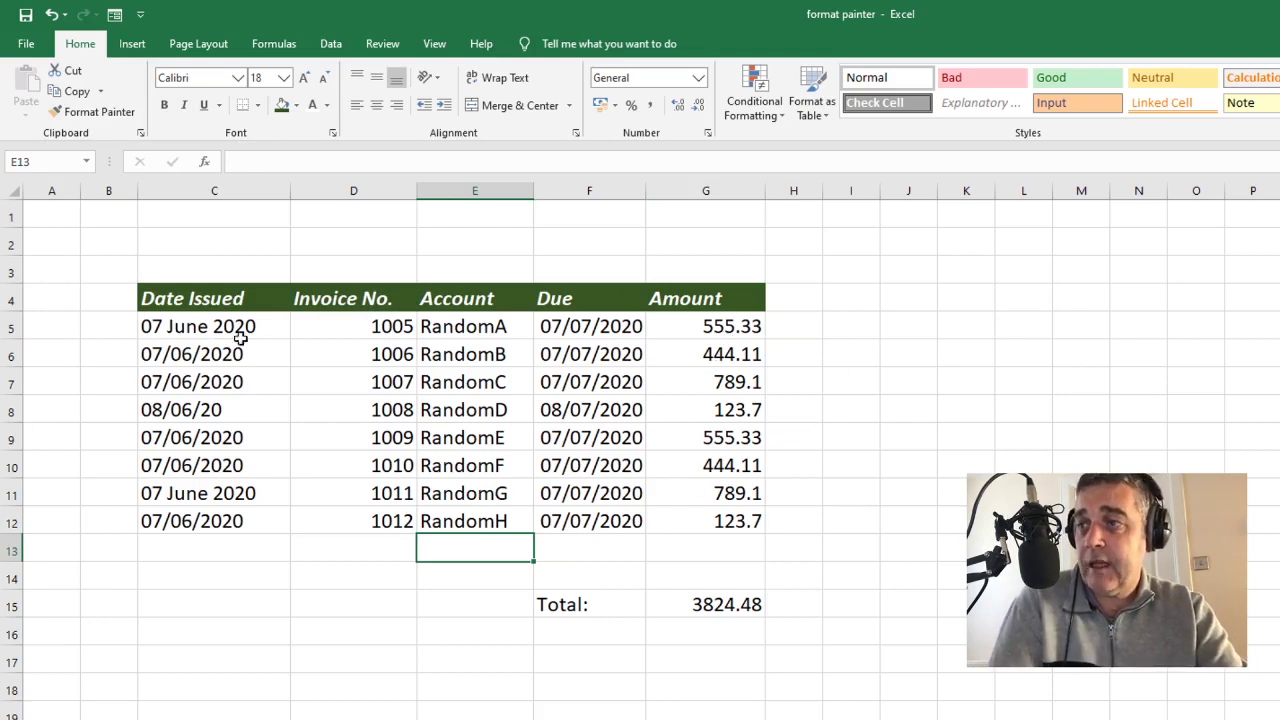
{"action": "left_click", "coordinate": [373, 327]}
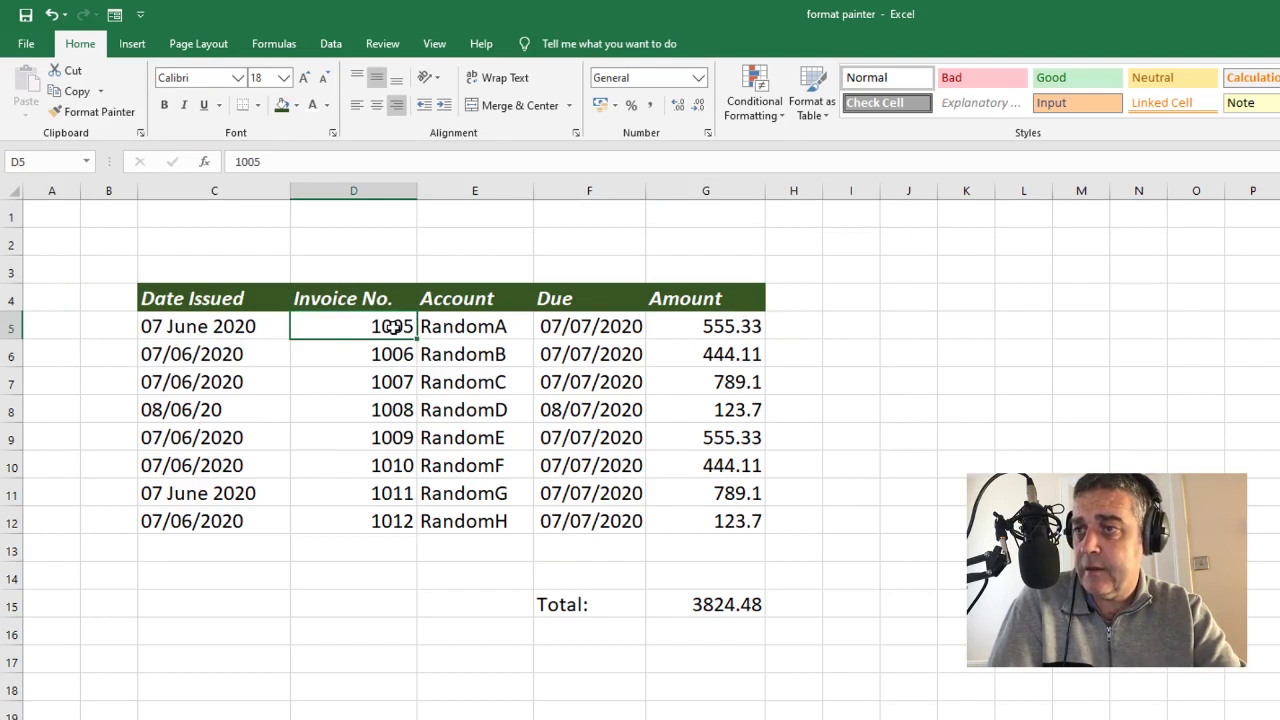
{"action": "left_click_drag", "start_coordinate": [357, 328], "coordinate": [358, 522]}
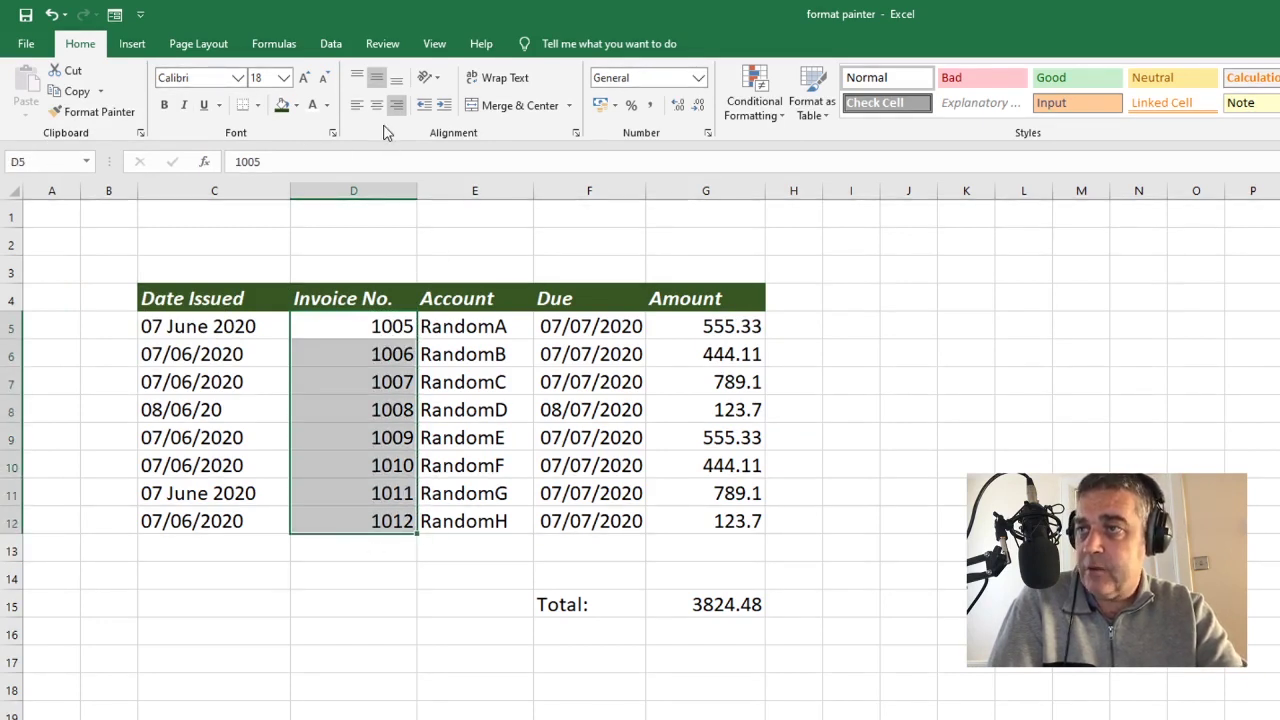
{"action": "left_click", "coordinate": [376, 105]}
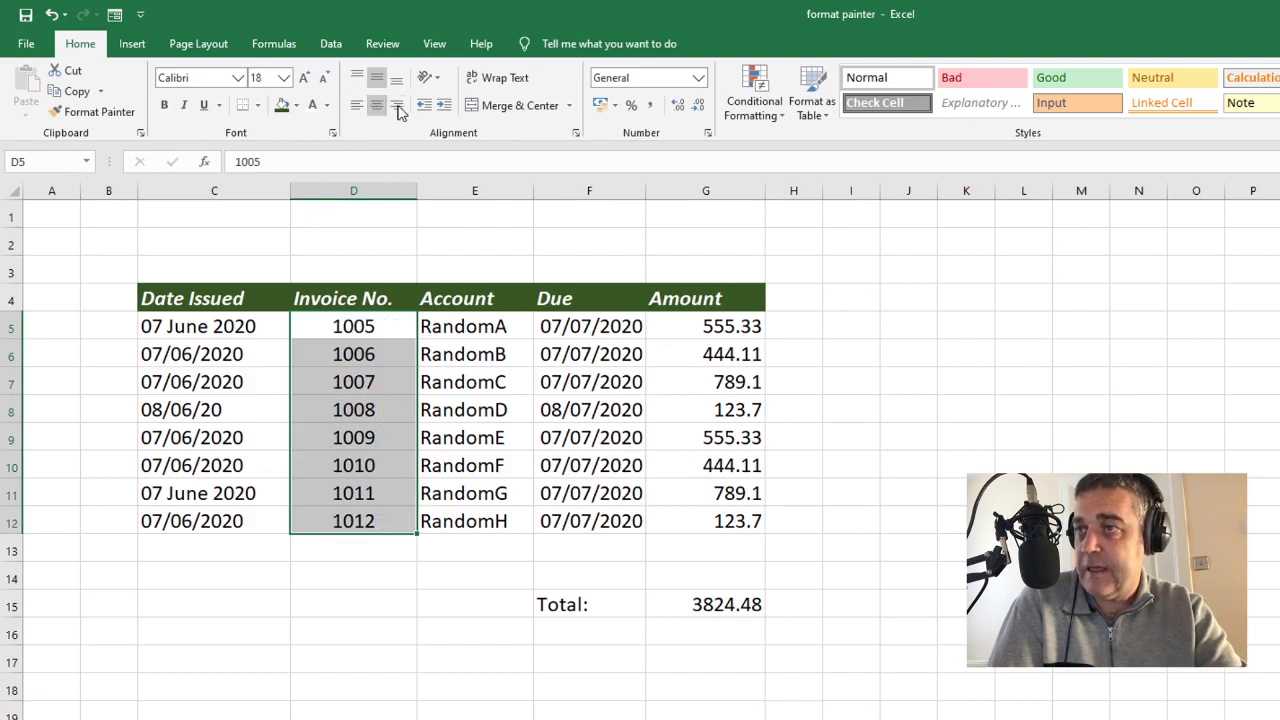
{"action": "left_click", "coordinate": [397, 106]}
{"action": "left_click", "coordinate": [418, 230]}
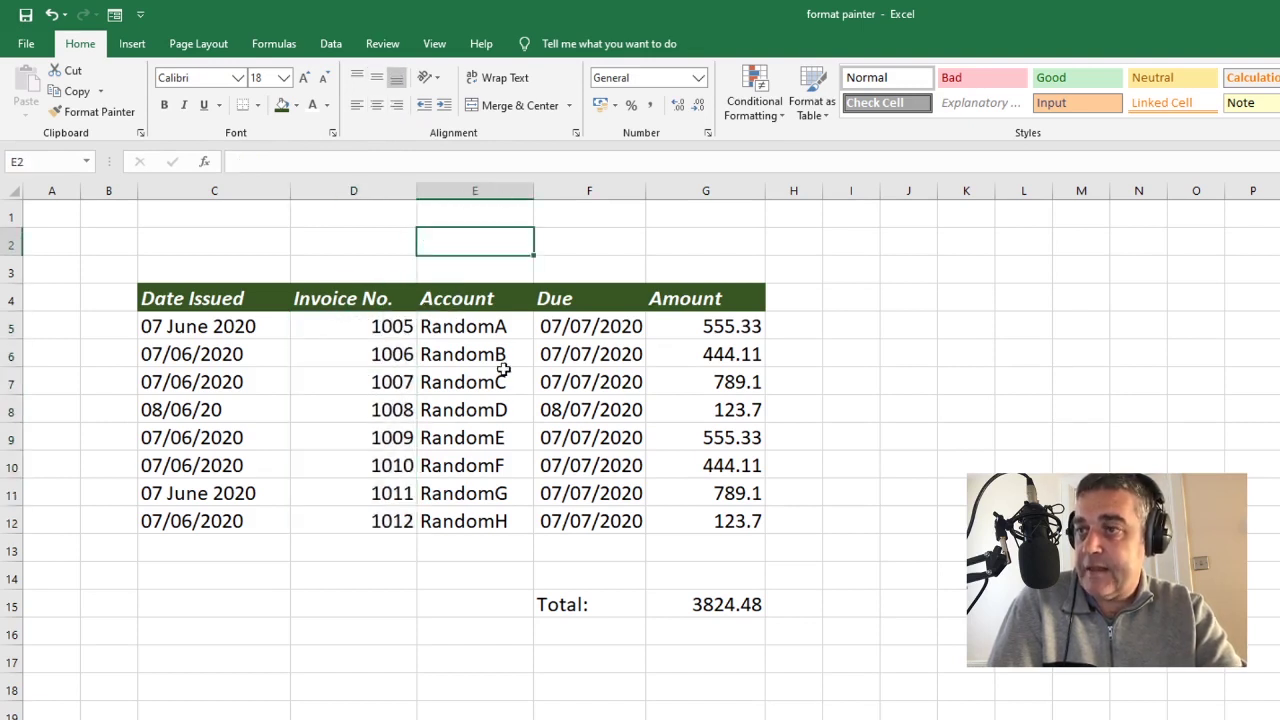
{"action": "left_click", "coordinate": [351, 329]}
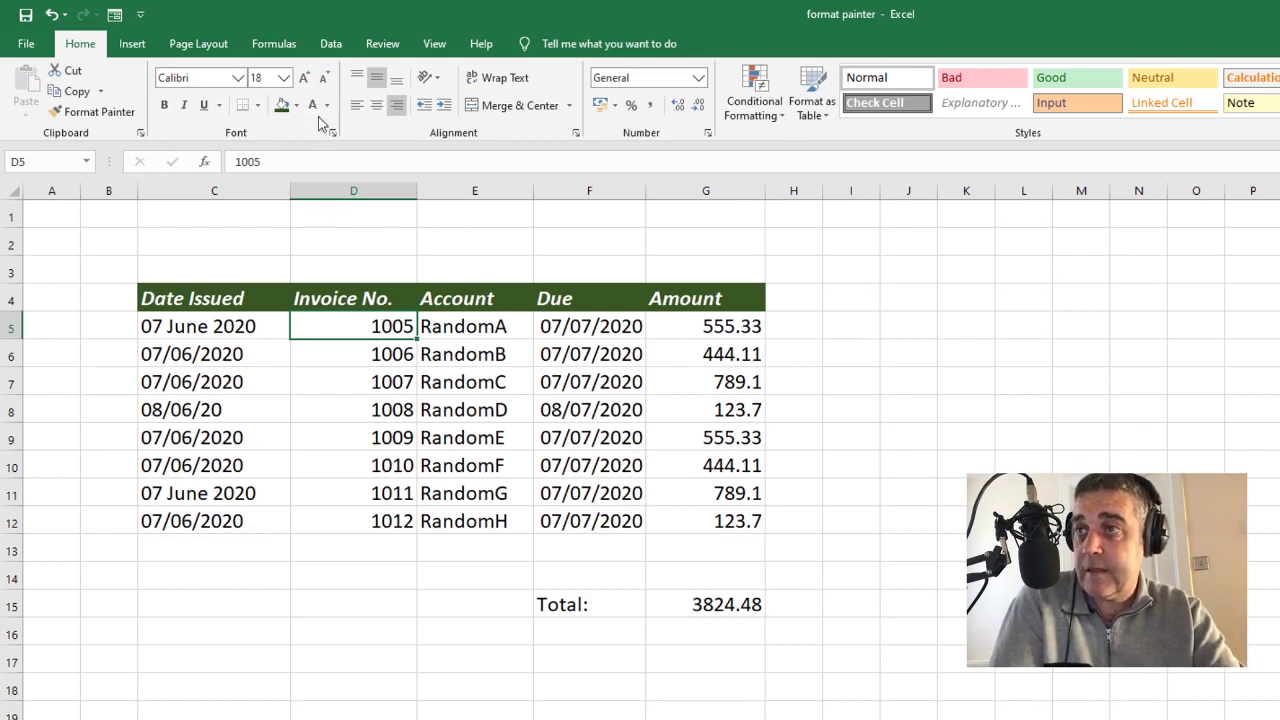
{"action": "left_click", "coordinate": [377, 104]}
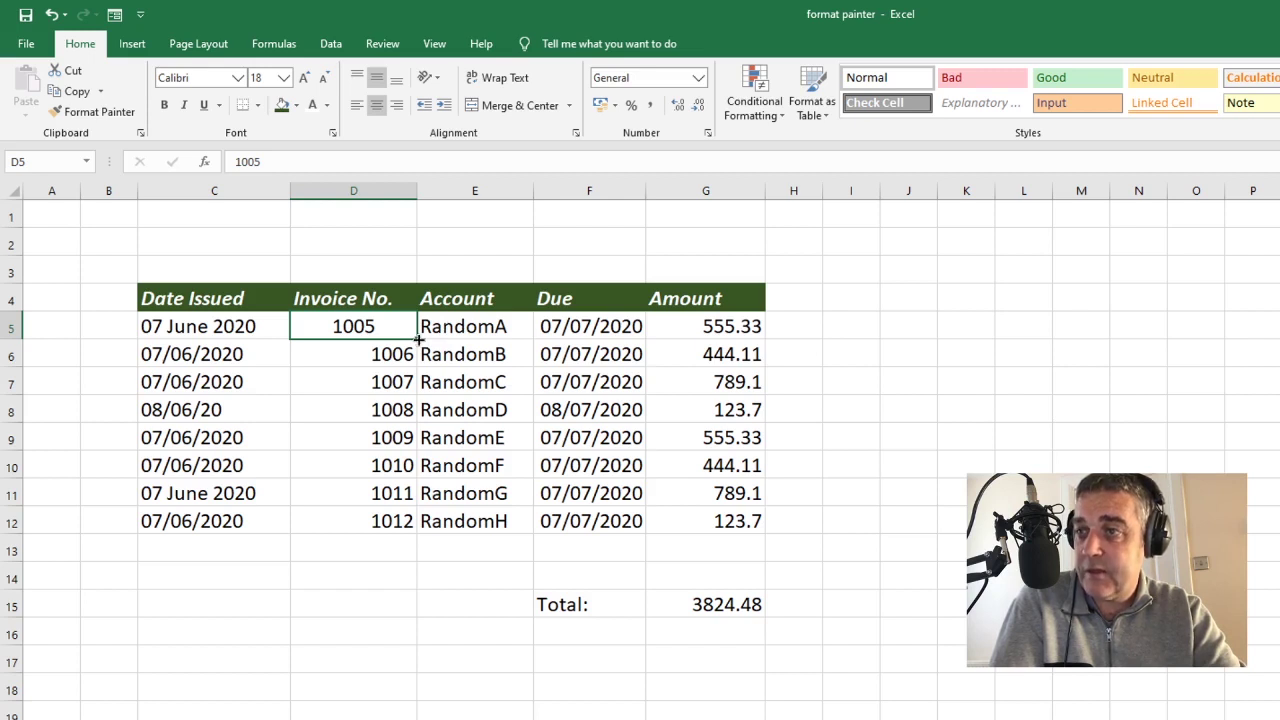
- Fill 1005 down into D6:D9, then undo the accidental fill
{"action": "left_click_drag", "start_coordinate": [419, 342], "coordinate": [416, 442]}
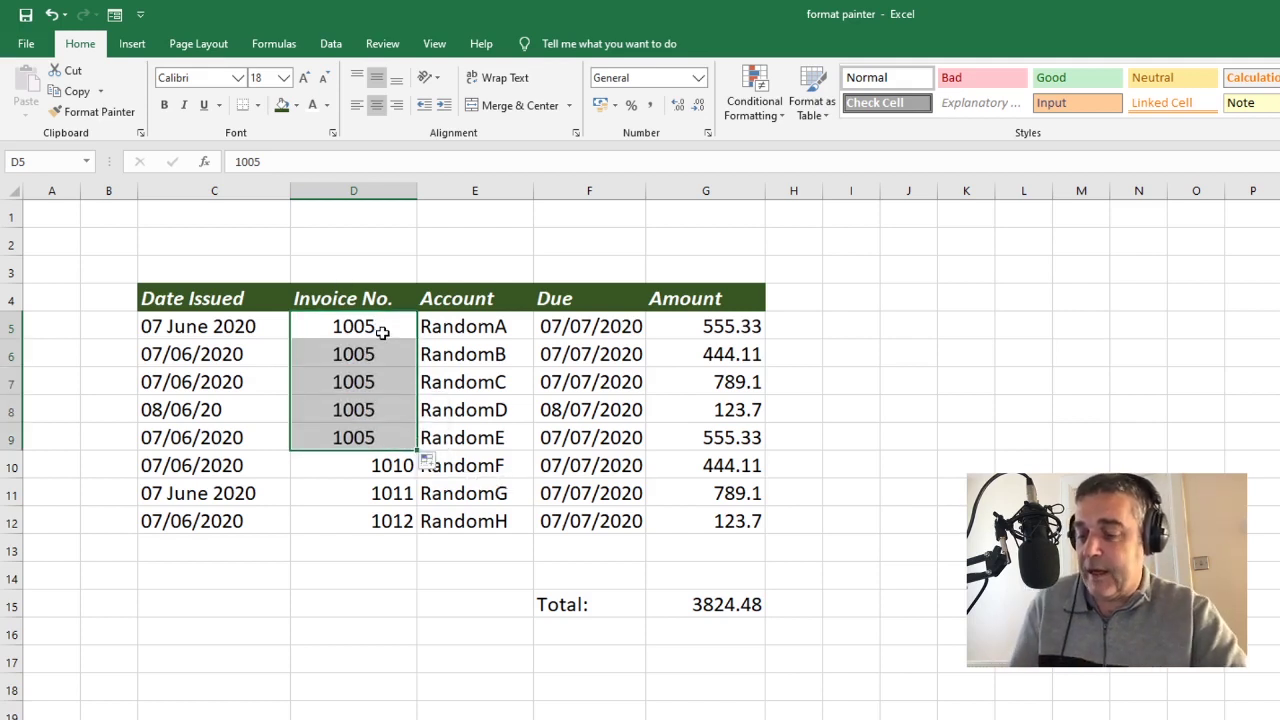
{"action": "key", "text": "ctrl+z"}
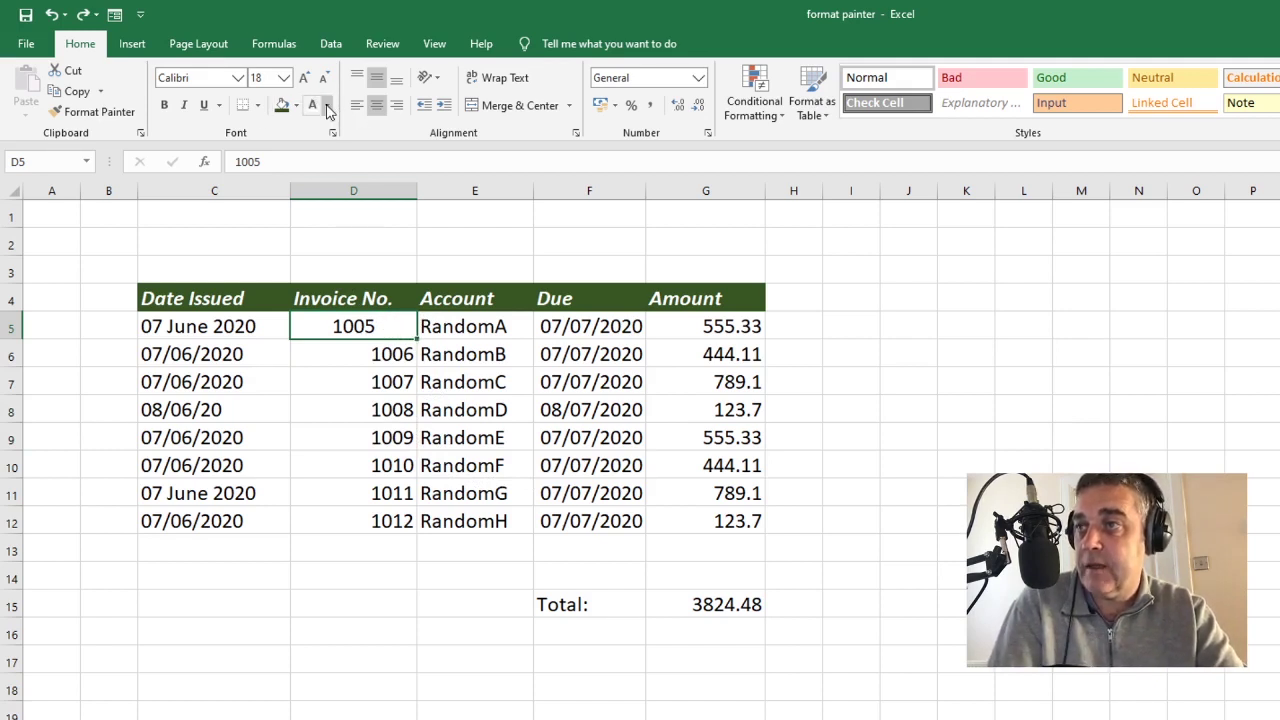
- Give invoice number 1005 in D5 a light blue fill and white text
{"action": "left_click", "coordinate": [297, 105]}
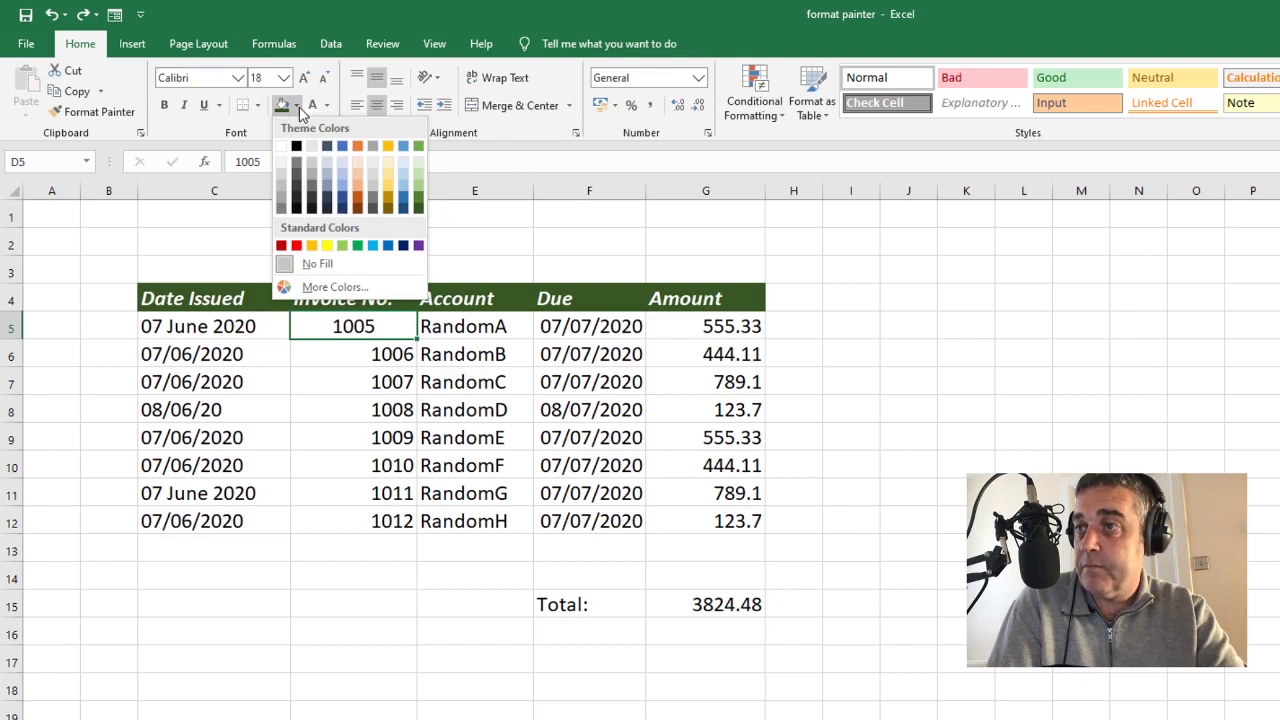
{"action": "left_click", "coordinate": [344, 186]}
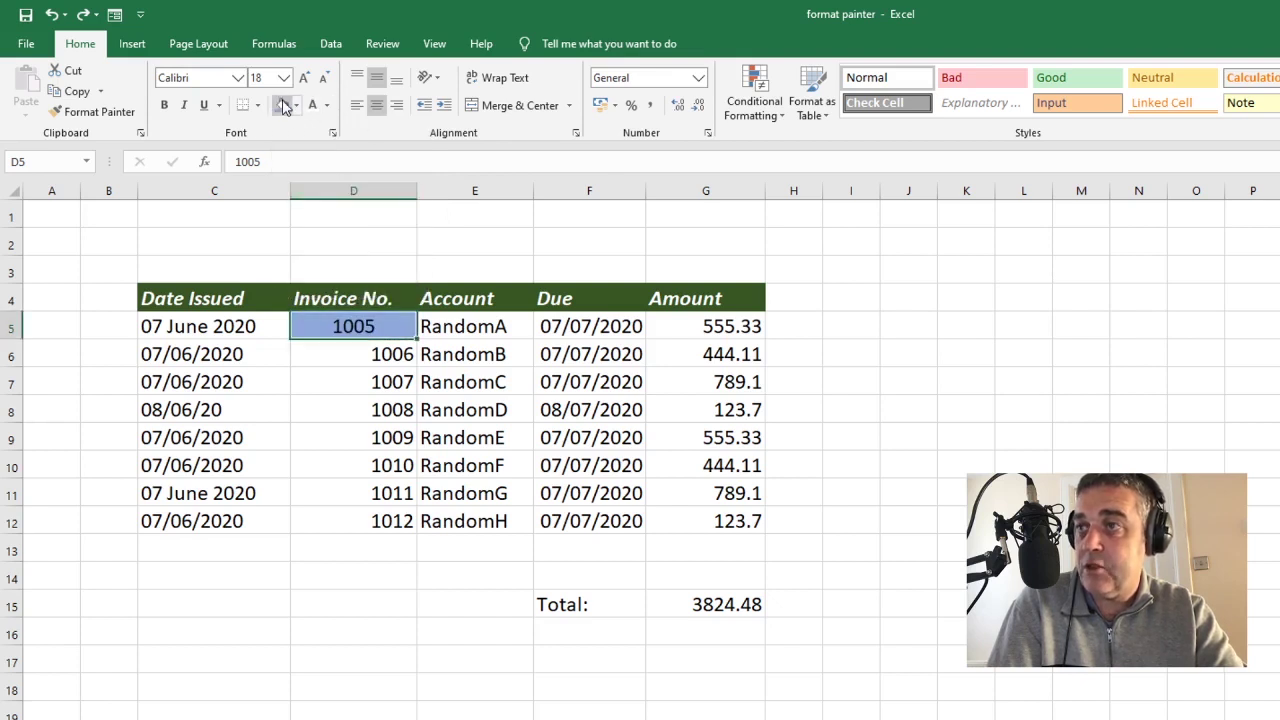
{"action": "left_click", "coordinate": [326, 105]}
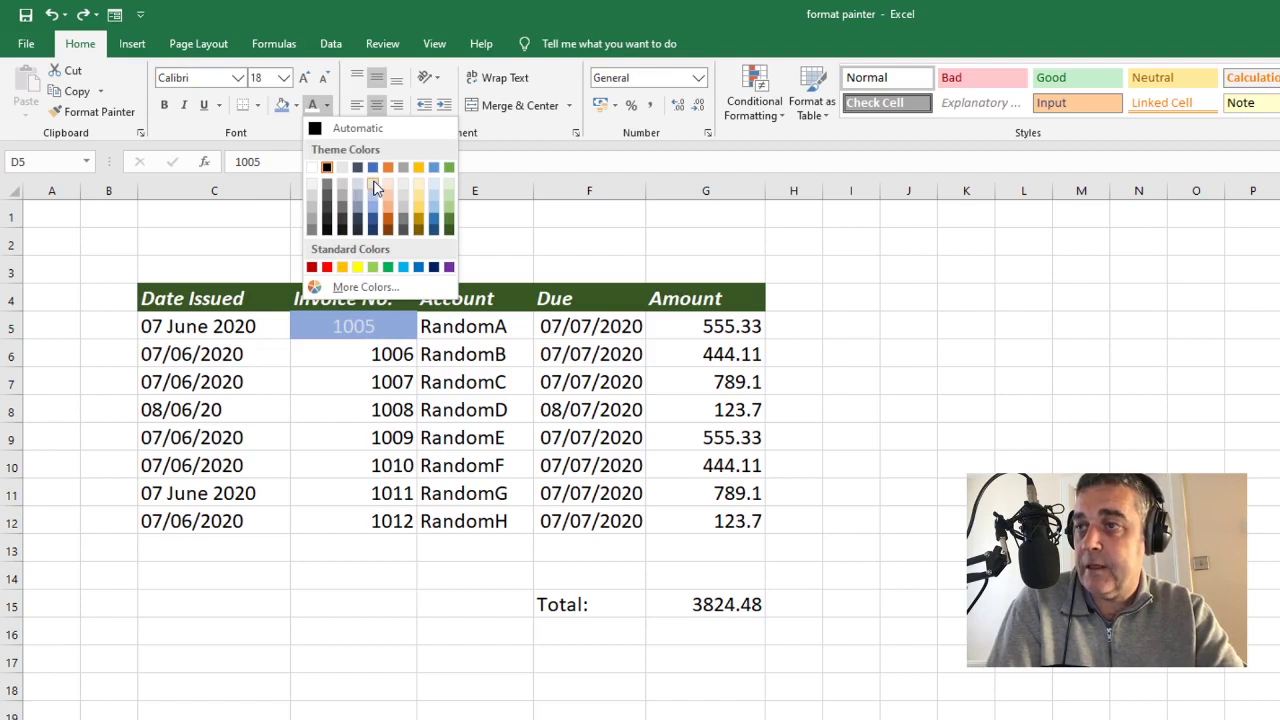
{"action": "left_click", "coordinate": [311, 167]}
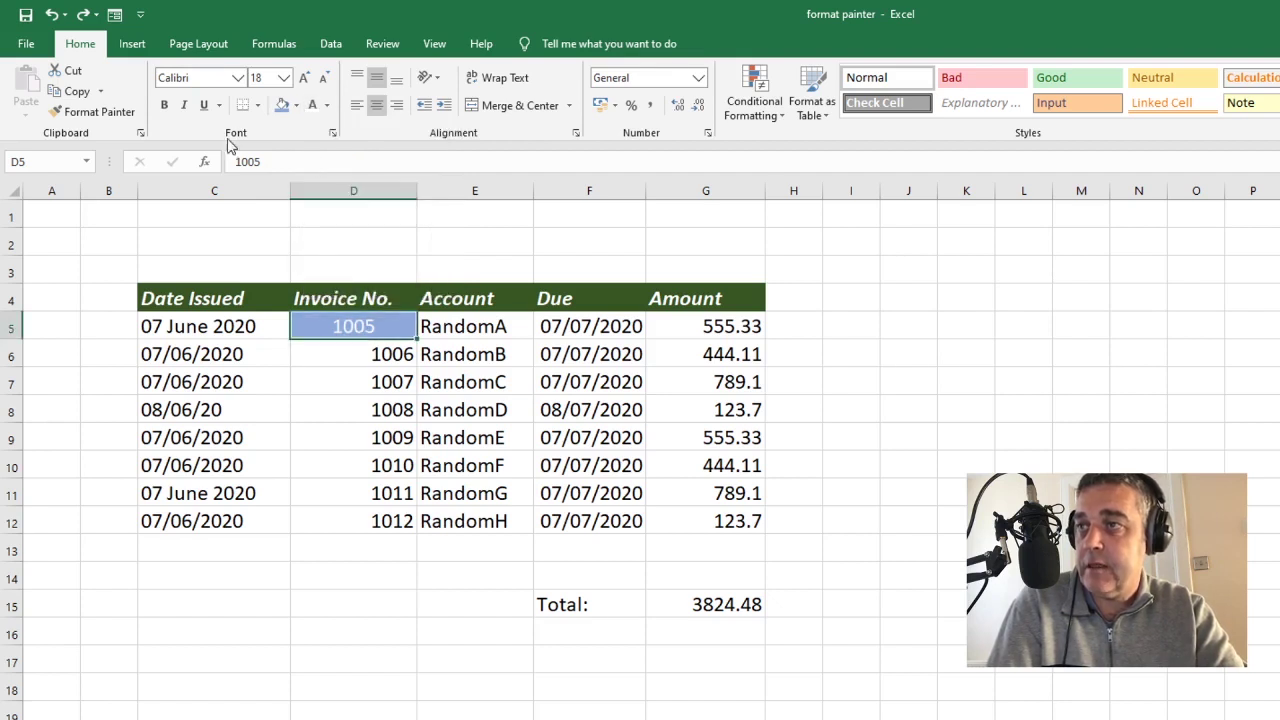
{"action": "left_click", "coordinate": [363, 358]}
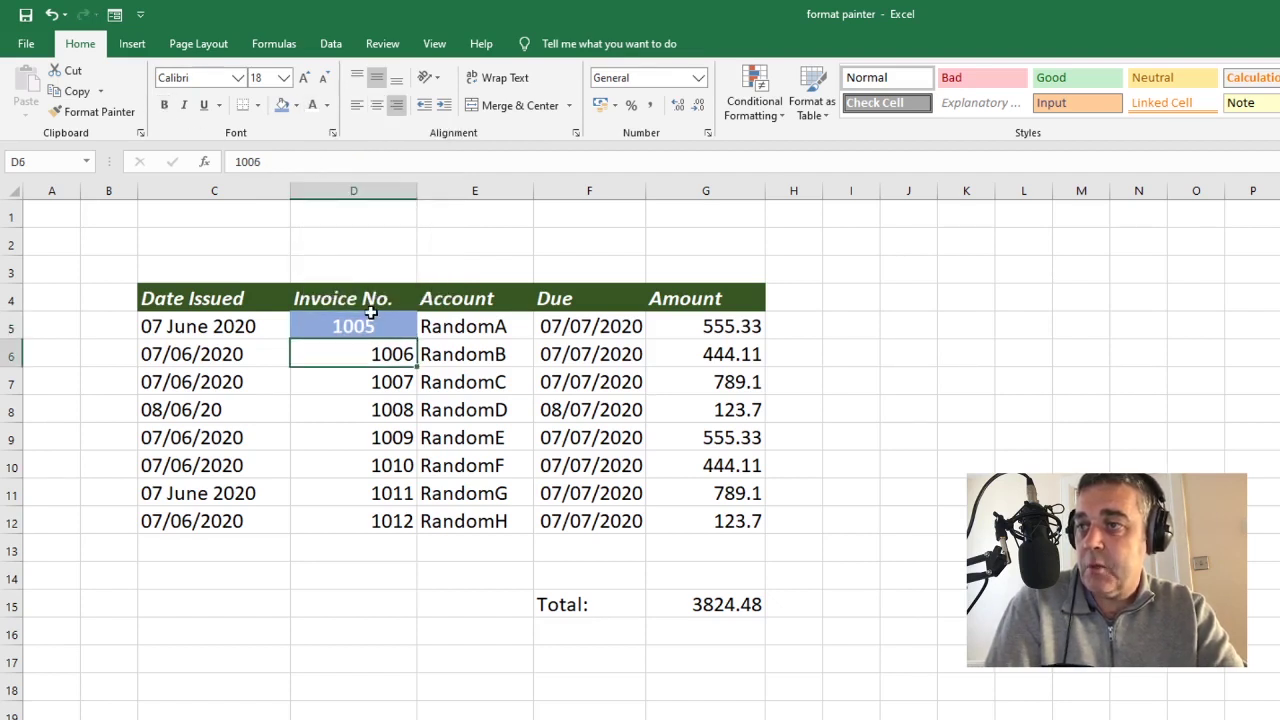
{"action": "left_click", "coordinate": [367, 325]}
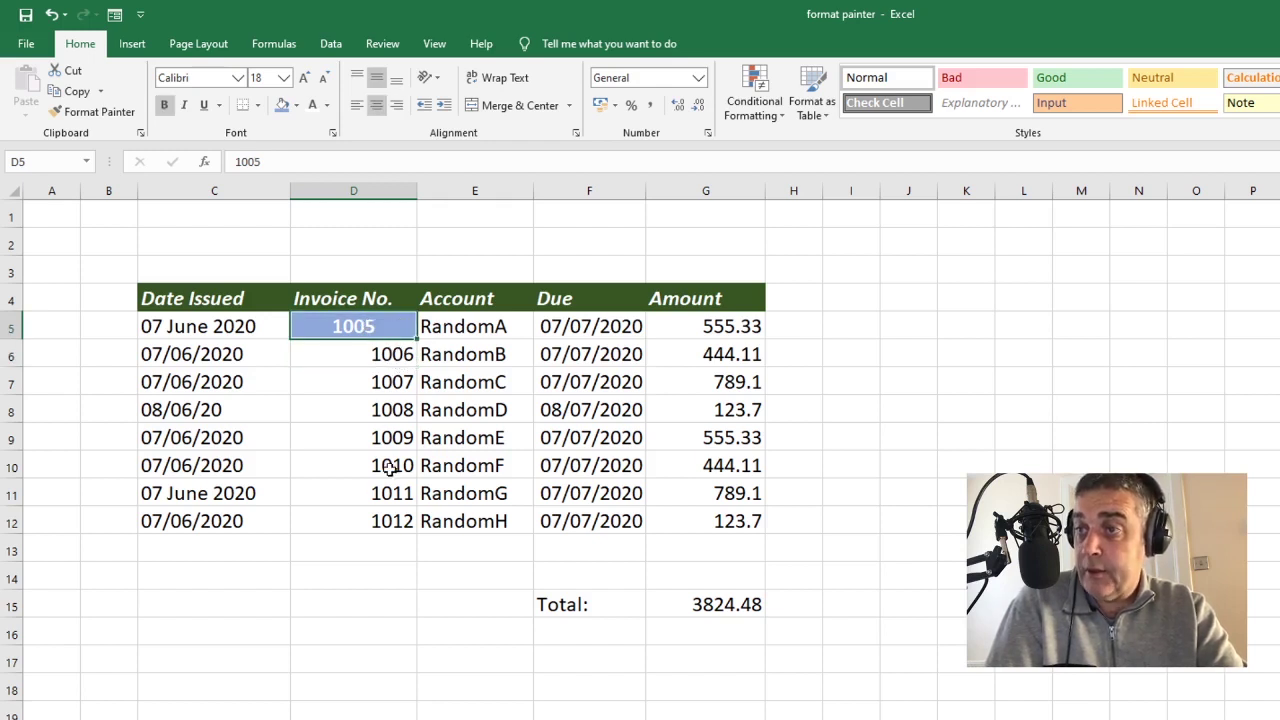
- Paint 1005's blue fill and white text onto invoice numbers D5:D12
{"action": "left_click", "coordinate": [100, 116]}
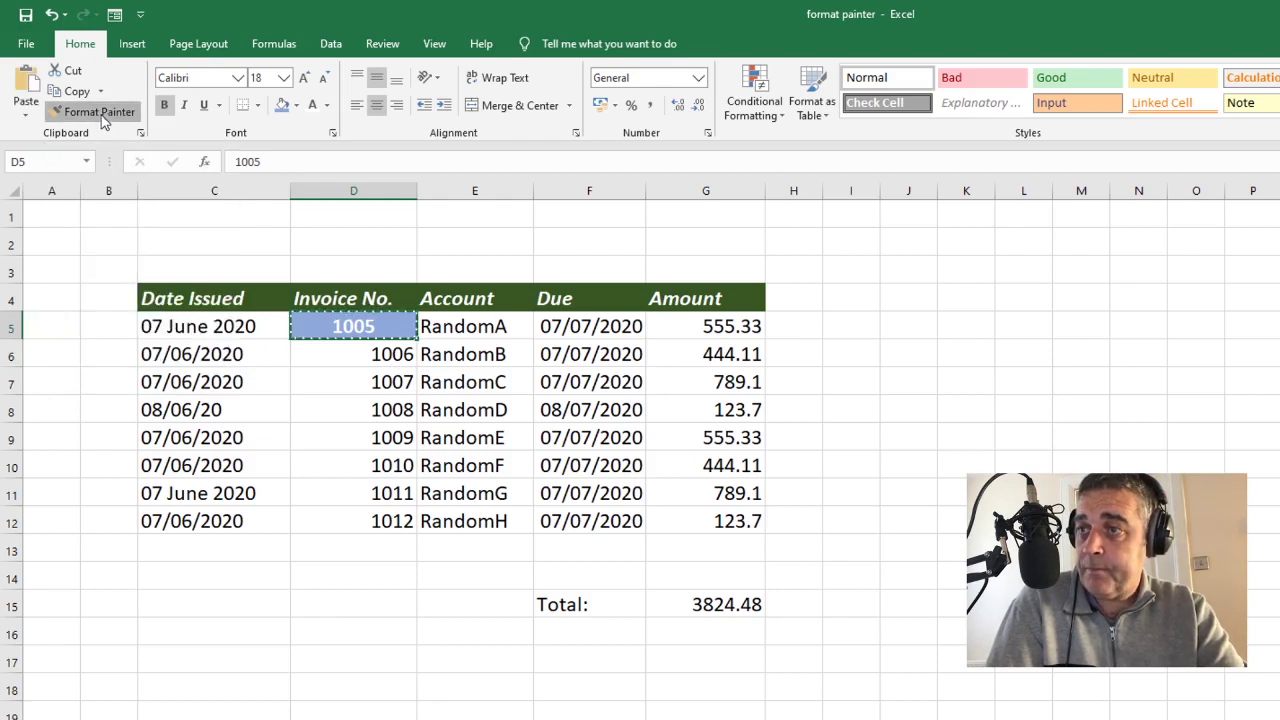
{"action": "left_click_drag", "start_coordinate": [356, 327], "coordinate": [354, 513]}
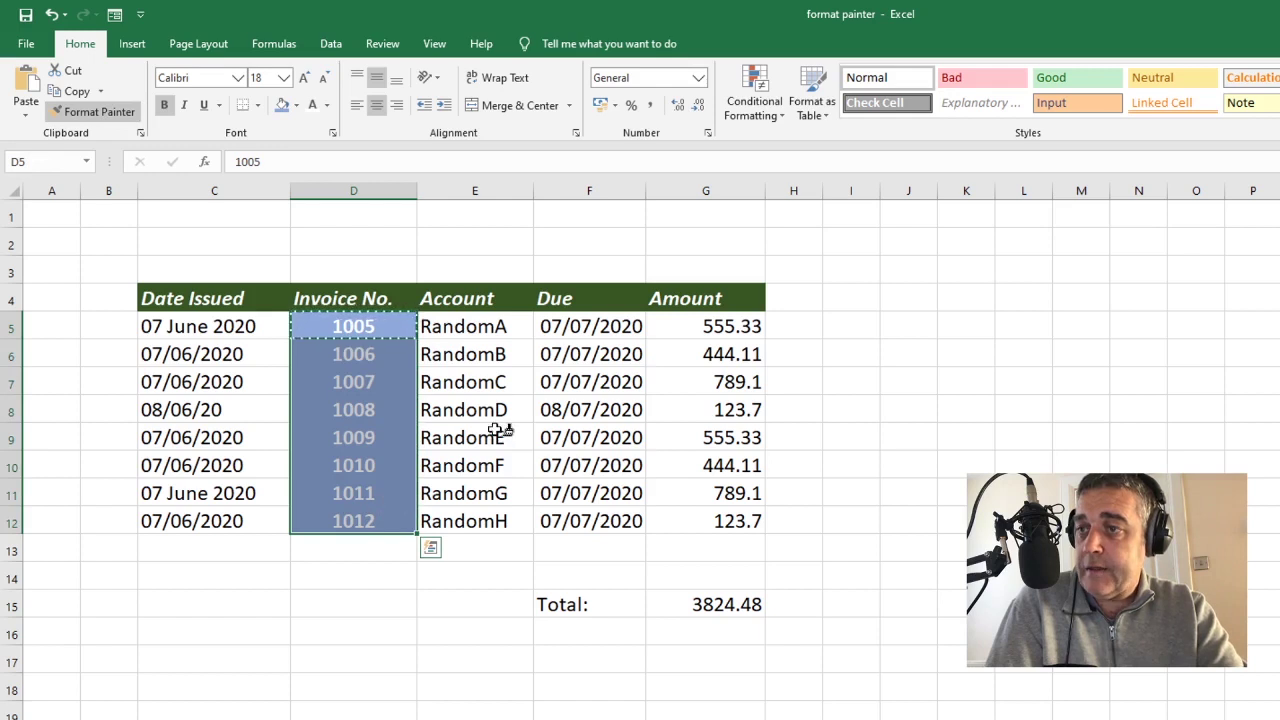
{"action": "left_click", "coordinate": [100, 111]}
{"action": "left_click", "coordinate": [505, 262]}
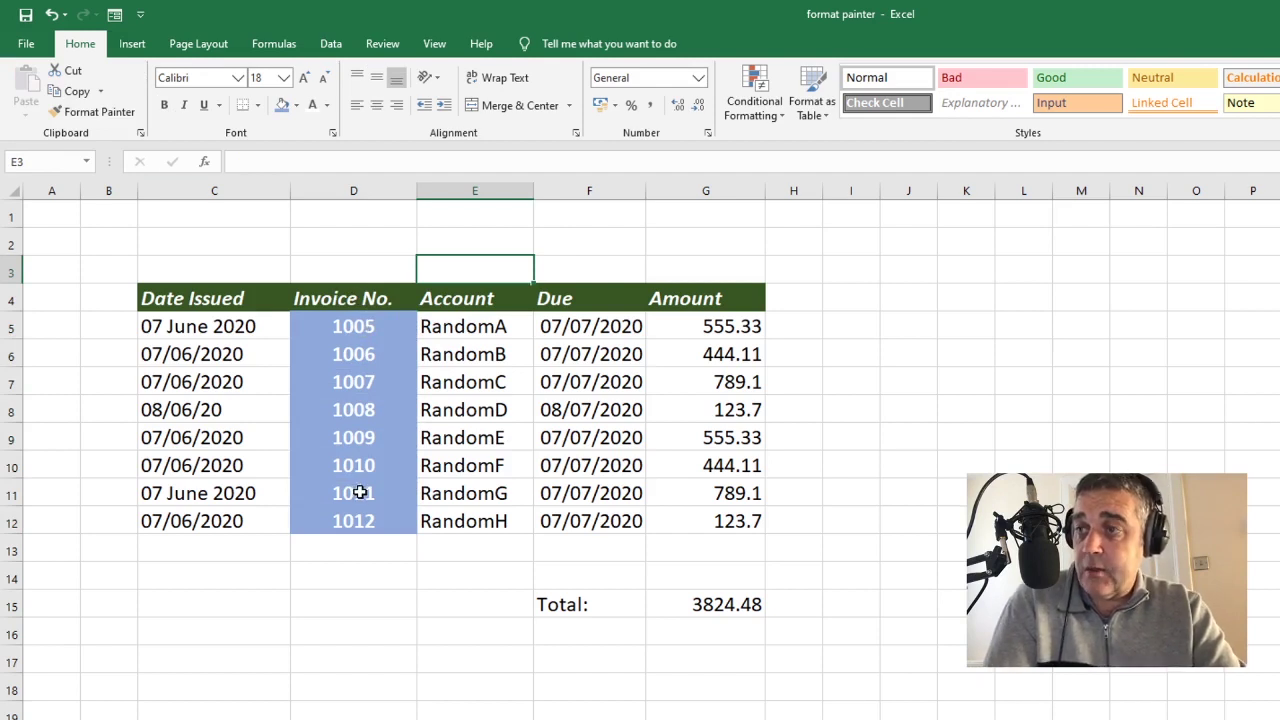
- Inspect the mixed Date Issued entries in C5, C6, C9, C11 and C12
{"action": "left_click", "coordinate": [197, 330]}
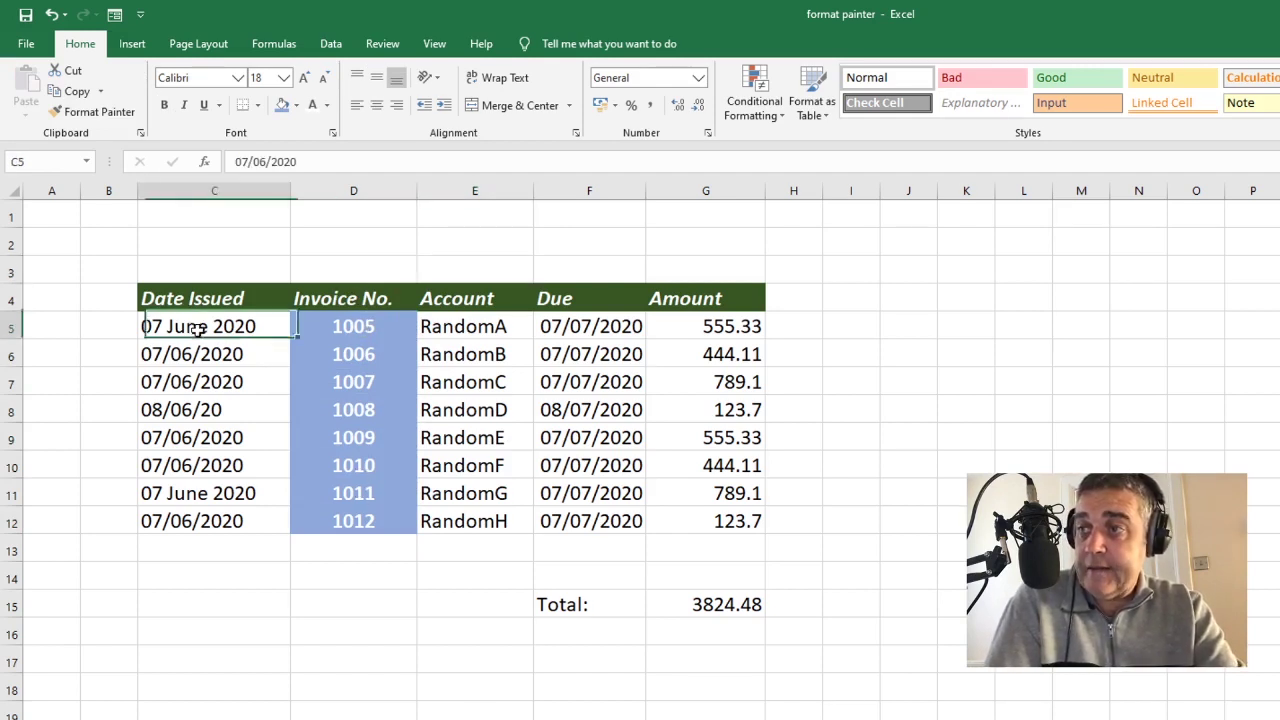
{"action": "left_click", "coordinate": [218, 355]}
{"action": "left_click", "coordinate": [225, 444]}
{"action": "left_click", "coordinate": [207, 502]}
{"action": "left_click", "coordinate": [229, 521]}
- Copy C6's dd/mm/yyyy date format onto all issue dates C5:C12
{"action": "left_click", "coordinate": [210, 355]}
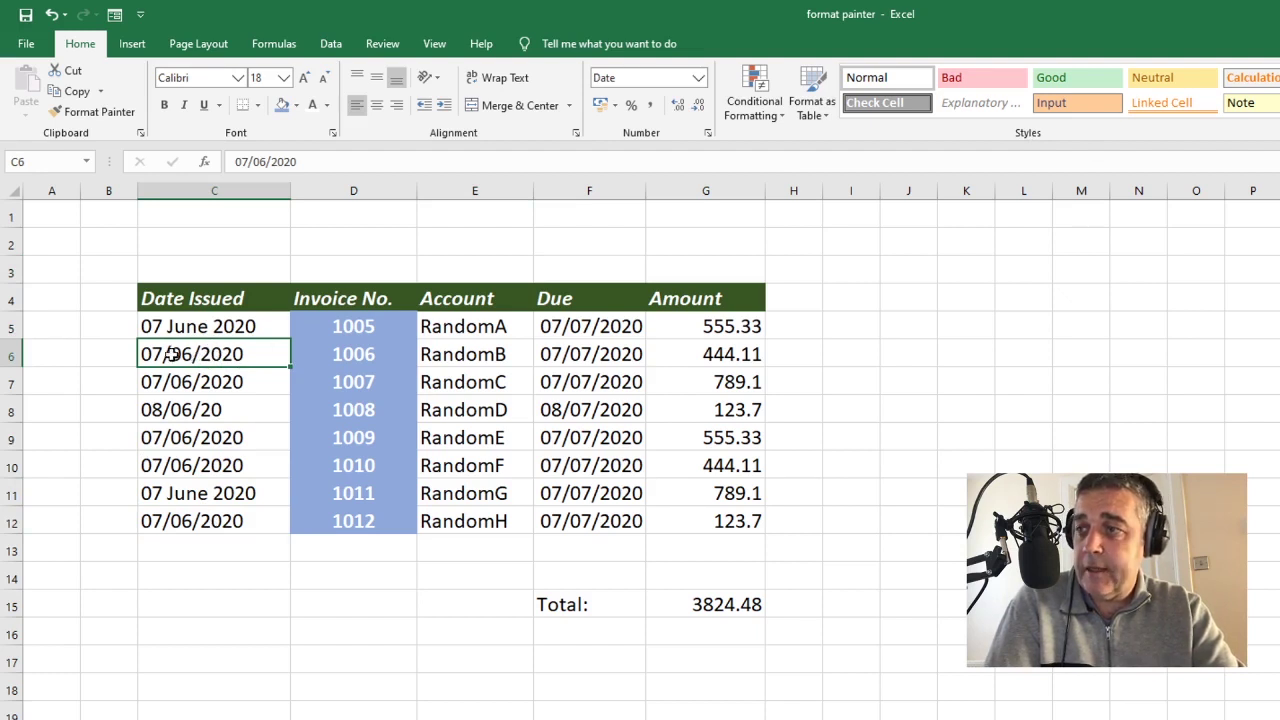
{"action": "left_click", "coordinate": [90, 118]}
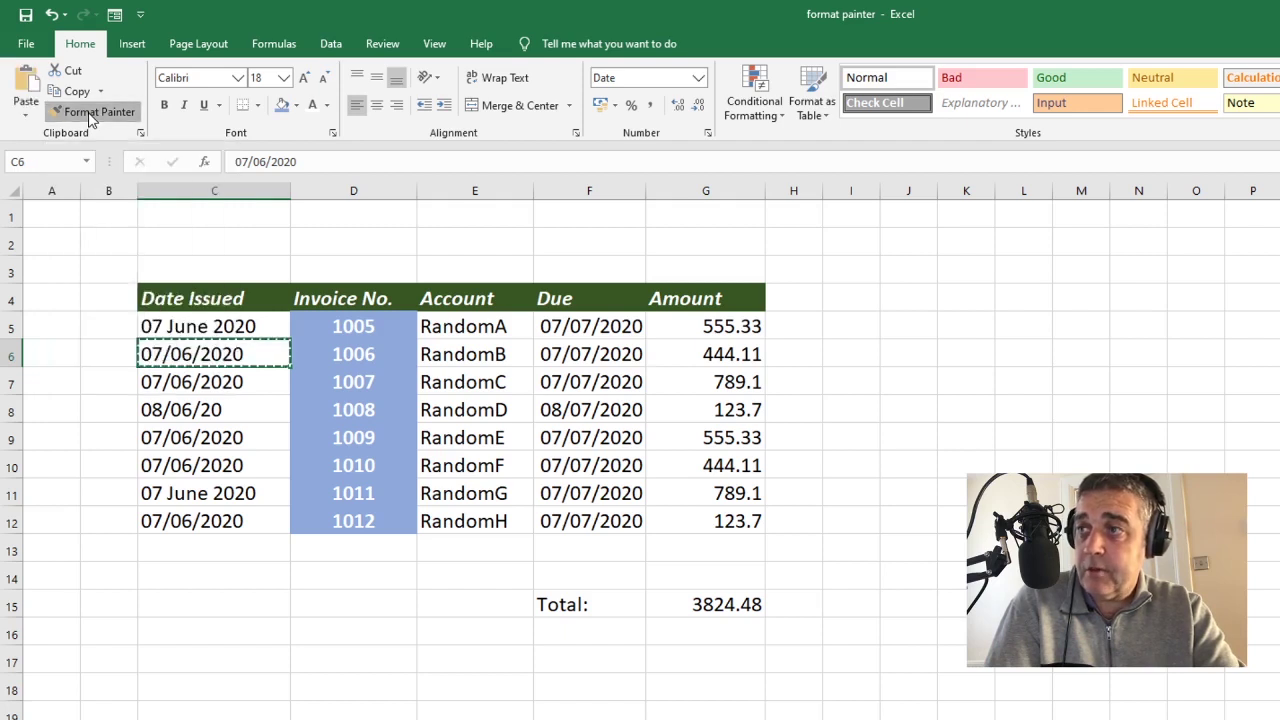
{"action": "left_click", "coordinate": [231, 332]}
{"action": "left_click_drag", "start_coordinate": [231, 332], "coordinate": [248, 521]}
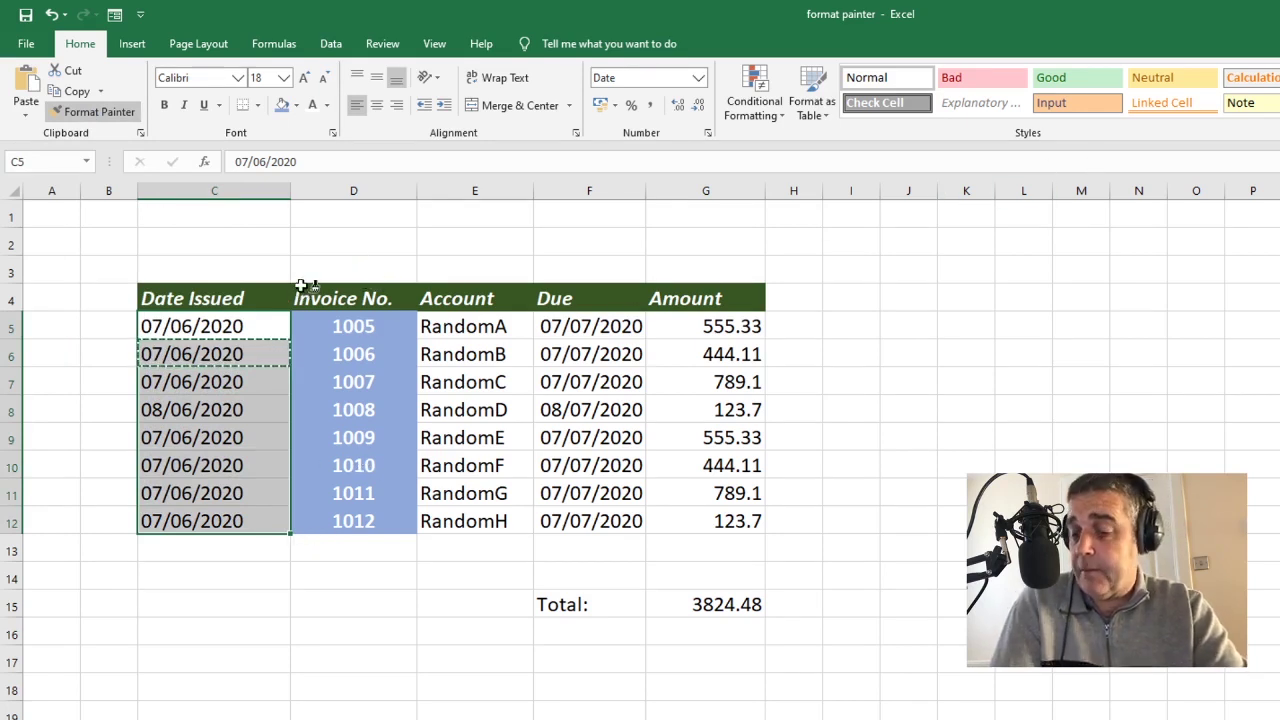
{"action": "left_click", "coordinate": [122, 115]}
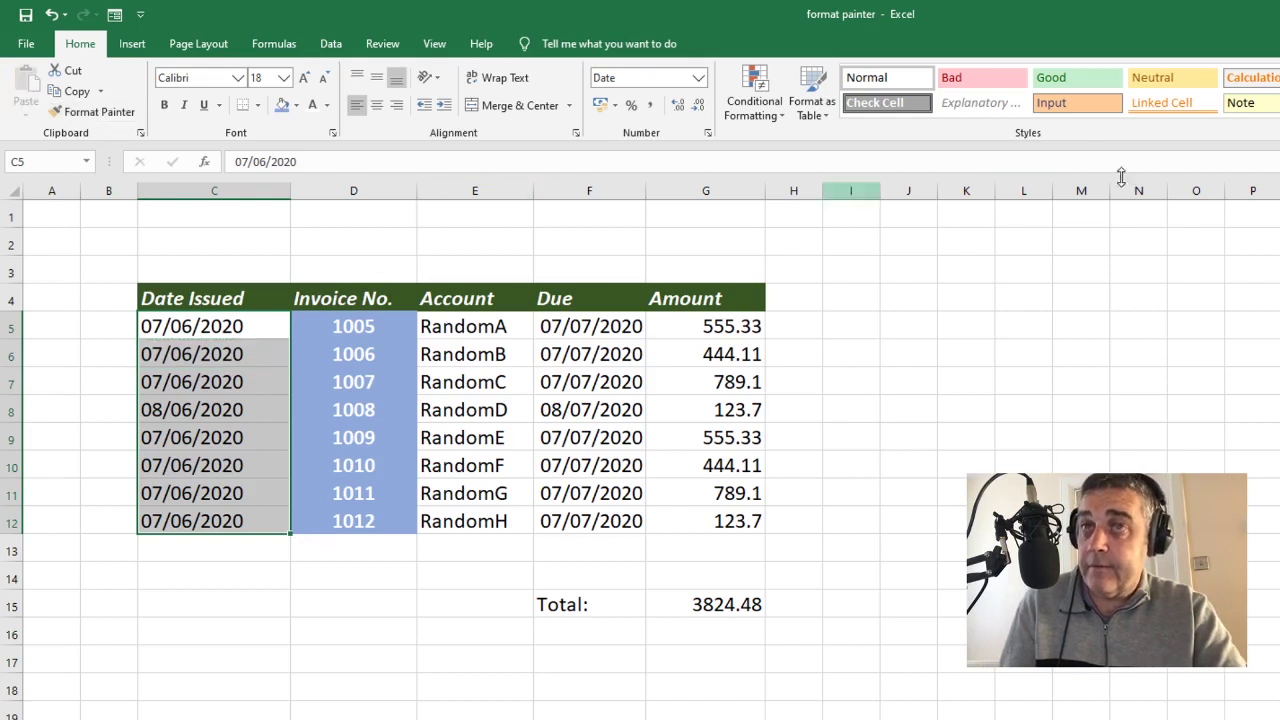
{"action": "left_click", "coordinate": [210, 325]}
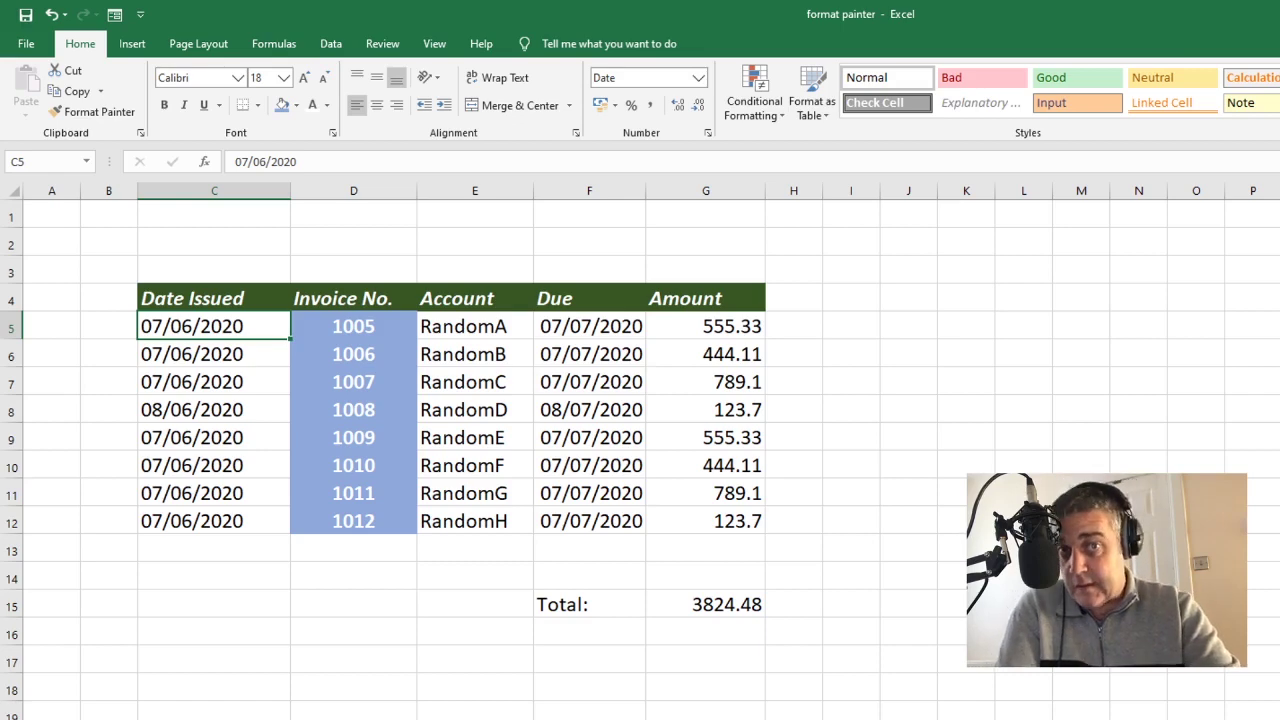
- Set C5 to the 14/03/12 short date type in Format Cells
{"action": "key", "text": "ctrl+1"}
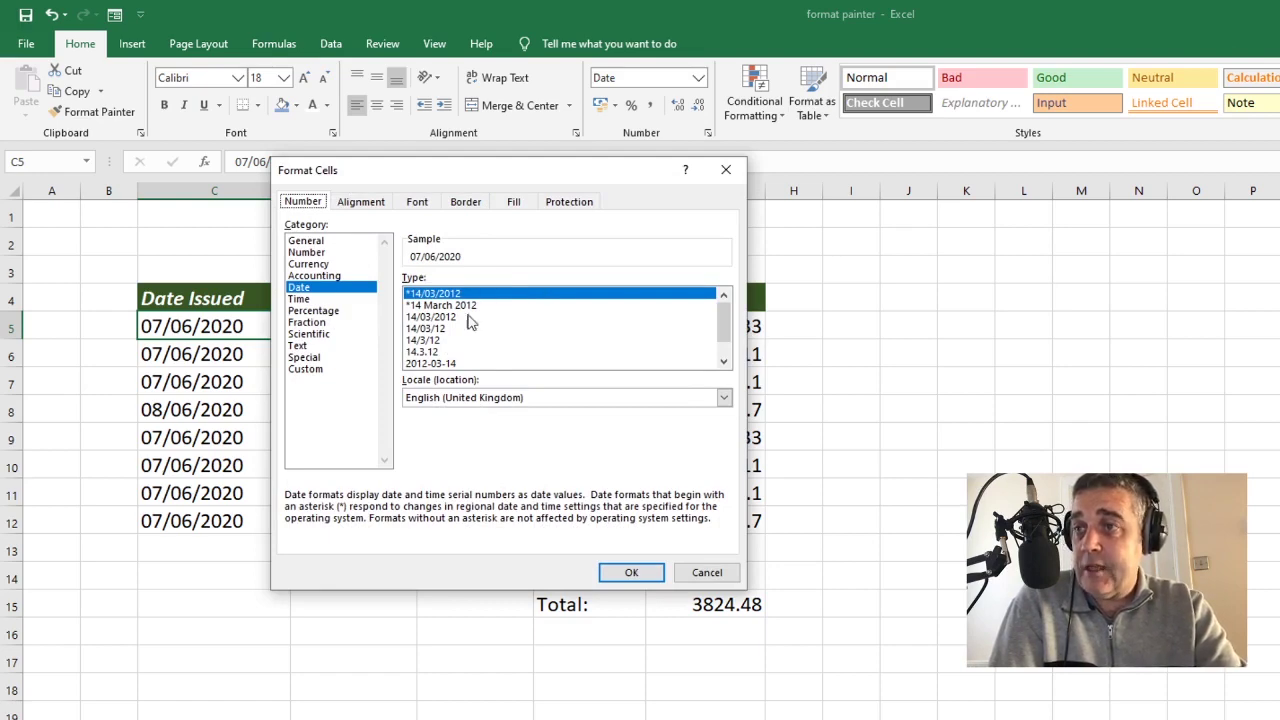
{"action": "left_click", "coordinate": [437, 330]}
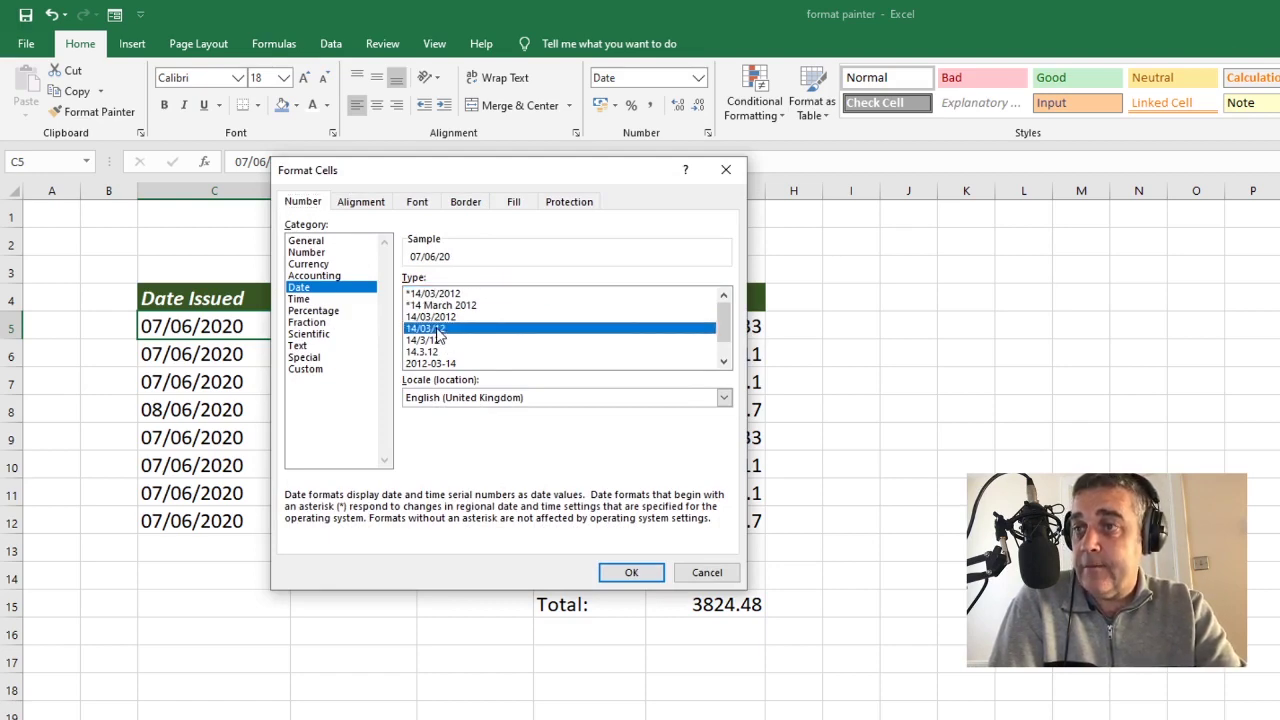
{"action": "left_click", "coordinate": [631, 572]}
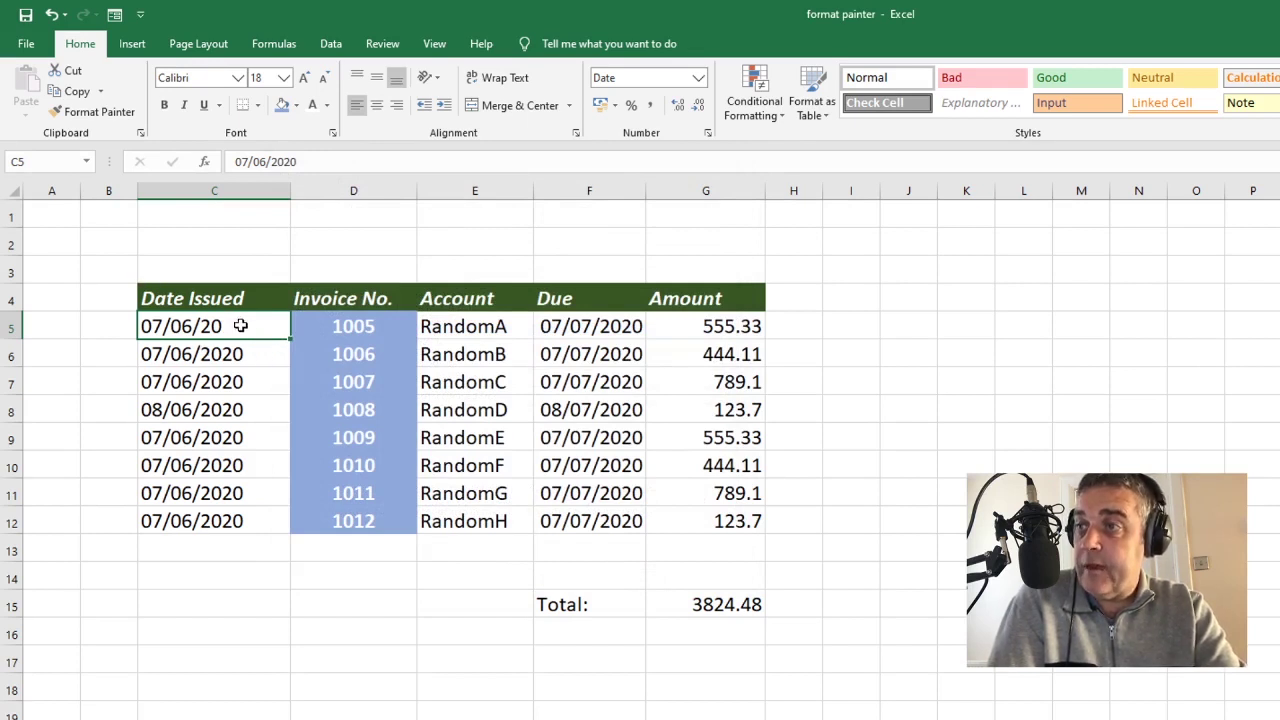
- Paint C5's short dd/mm/yy date format down the Date Issued column to C12
{"action": "left_click", "coordinate": [96, 110]}
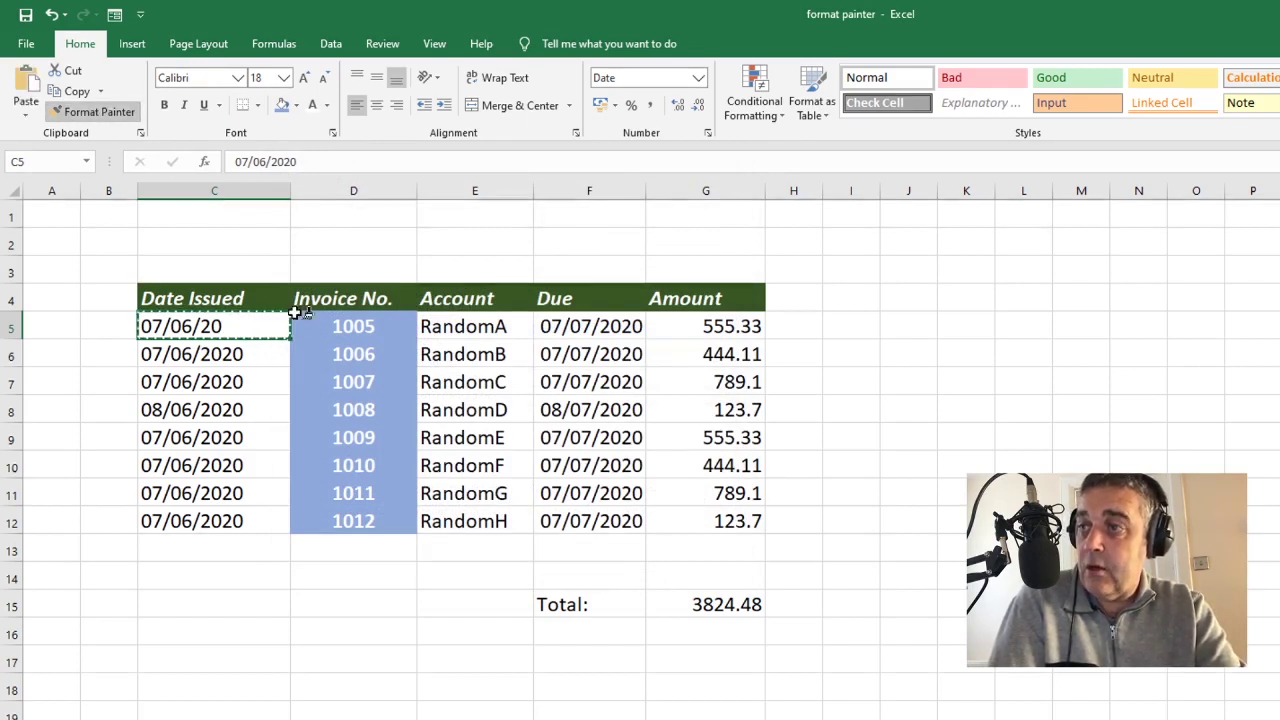
{"action": "left_click_drag", "start_coordinate": [215, 490], "coordinate": [217, 520]}
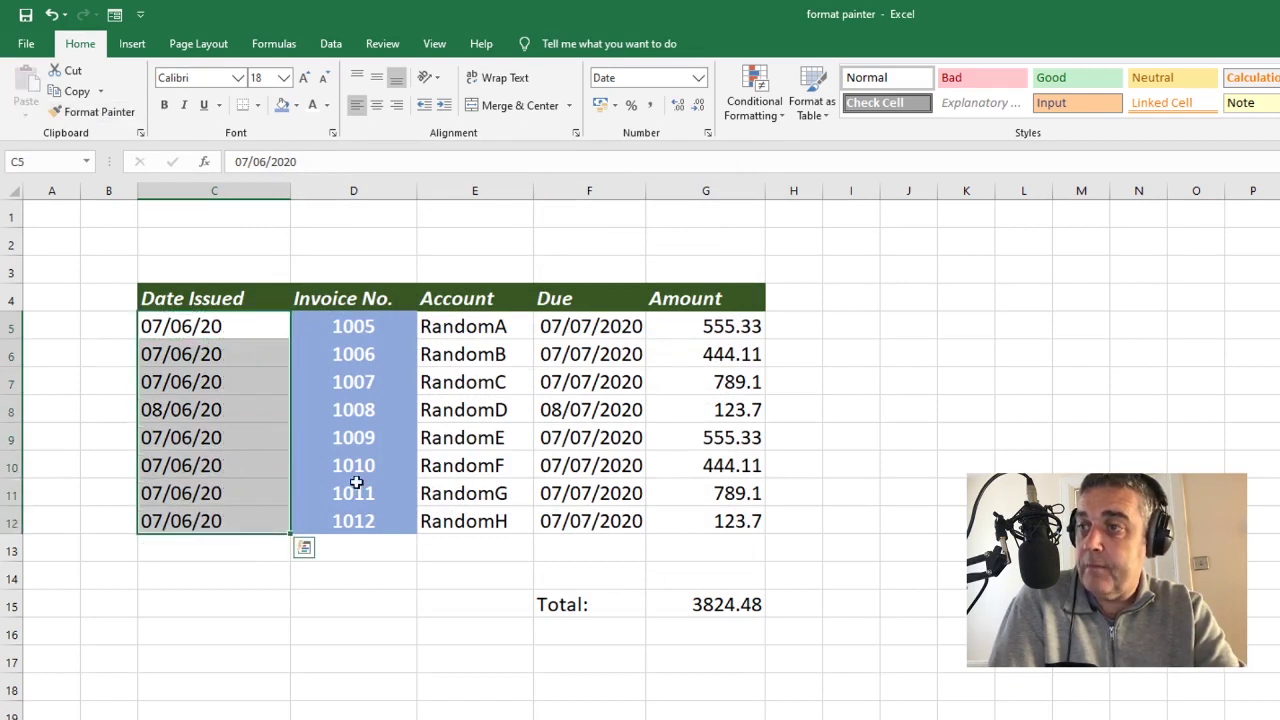
{"action": "left_click", "coordinate": [235, 244]}
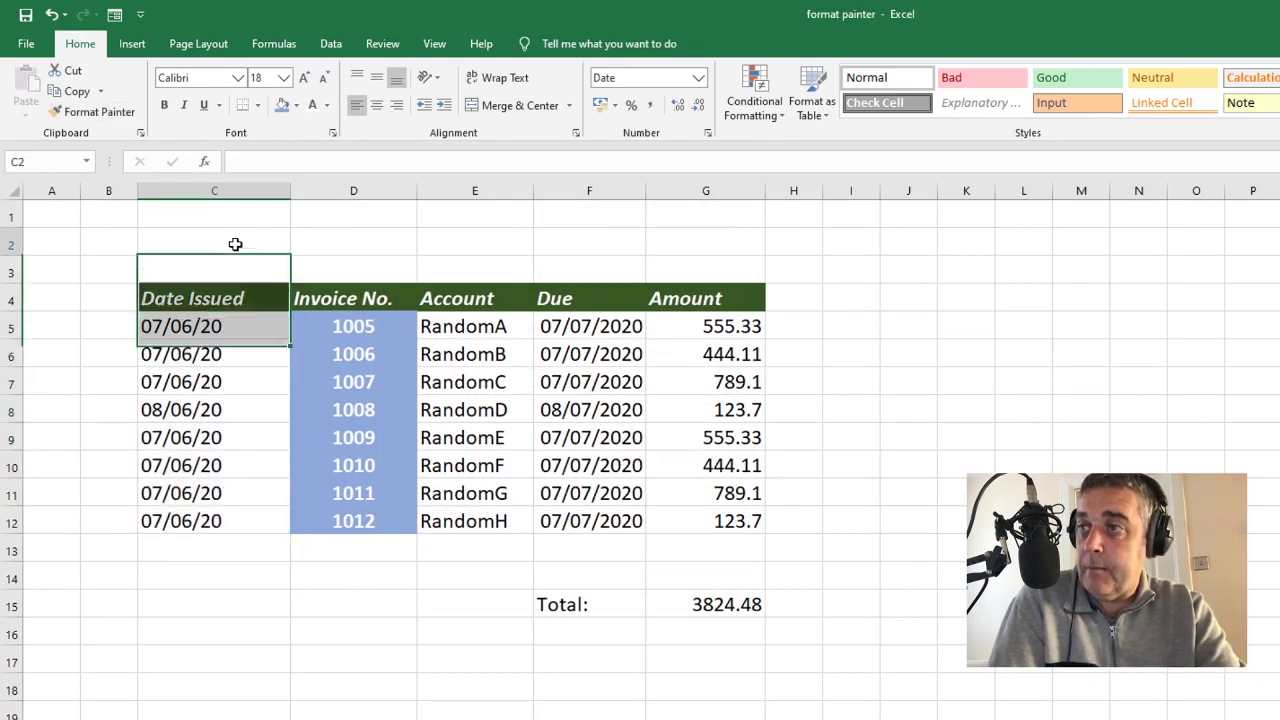
- Auto-fit column C to its shorter dates and check the G15 total formula
{"action": "double_click", "coordinate": [288, 190]}
{"action": "left_click", "coordinate": [296, 571]}
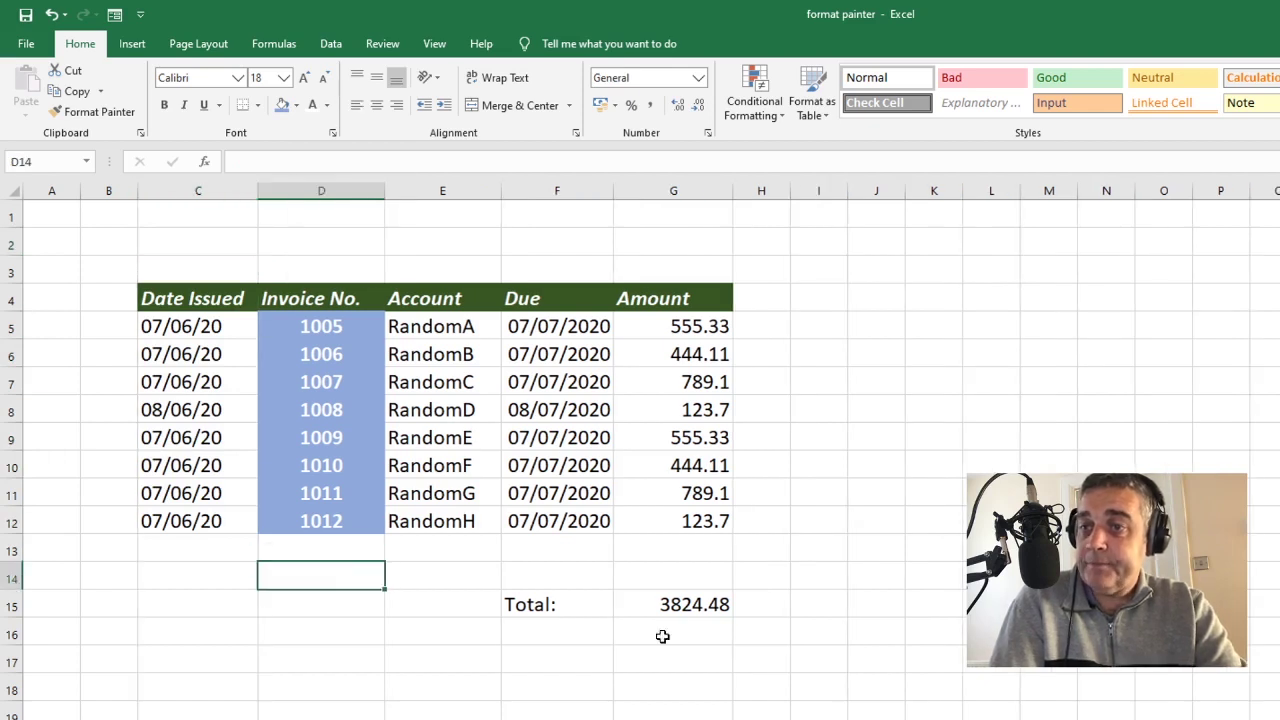
{"action": "left_click", "coordinate": [686, 604]}
- Review the General-format Amount values in column G, leaving the format unchanged, and return to G5
{"action": "left_click", "coordinate": [688, 331]}
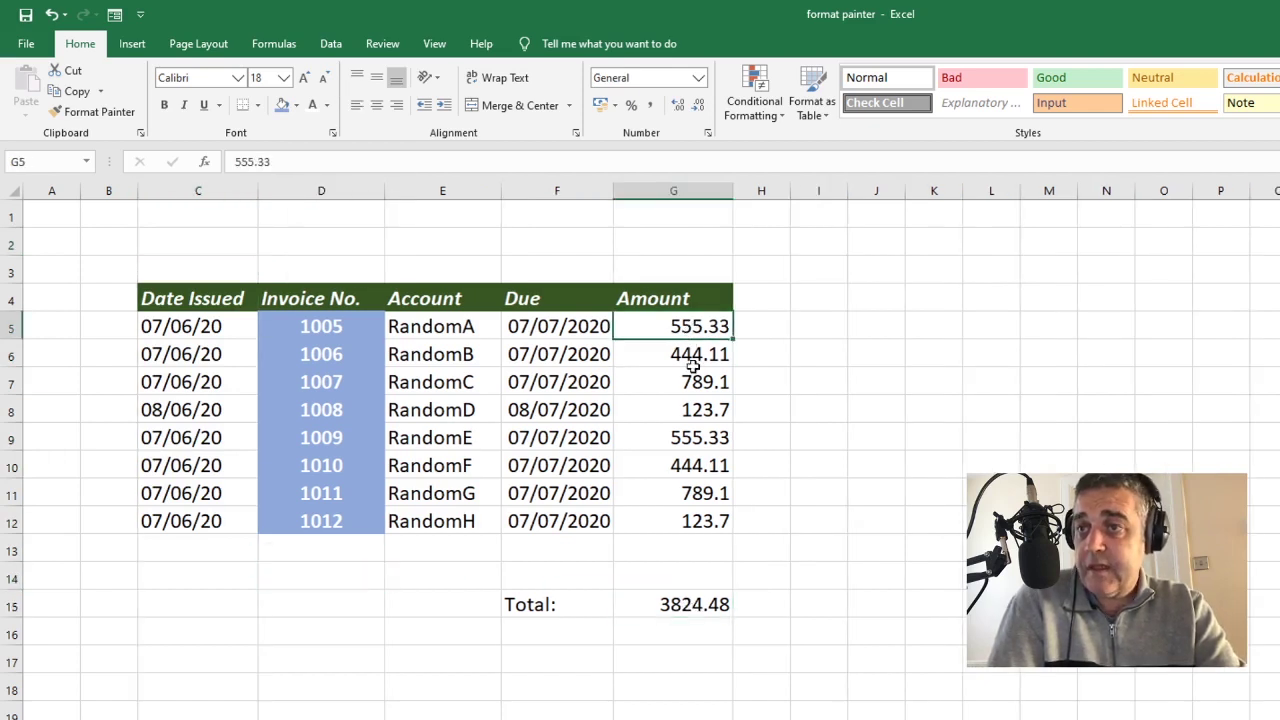
{"action": "left_click", "coordinate": [693, 354]}
{"action": "left_click", "coordinate": [680, 190]}
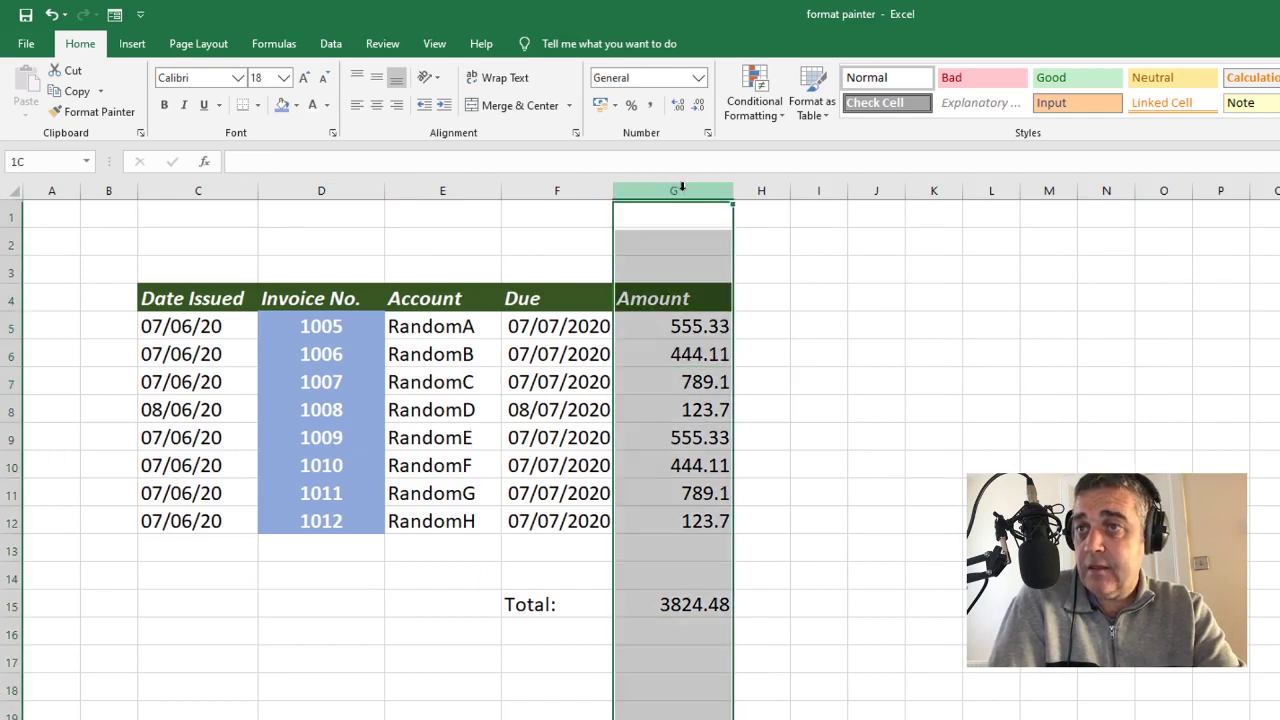
{"action": "left_click", "coordinate": [699, 78]}
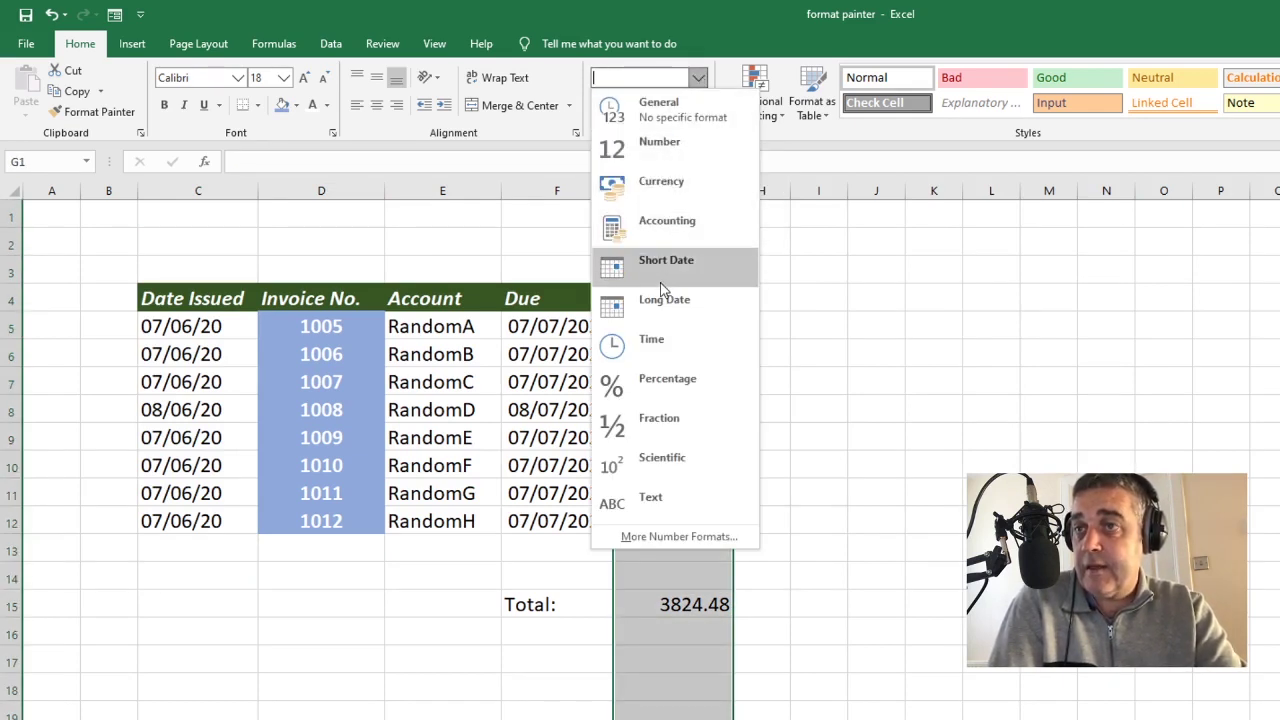
{"action": "left_click", "coordinate": [451, 230]}
{"action": "left_click", "coordinate": [690, 550]}
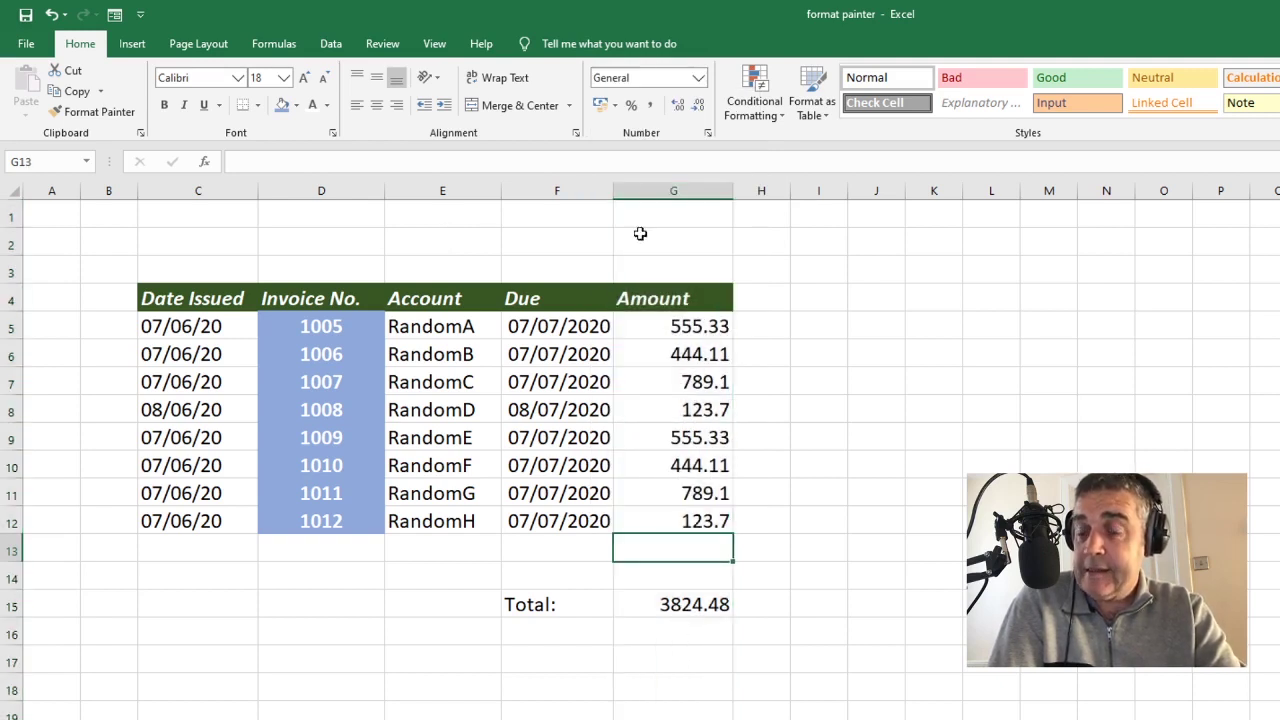
{"action": "key", "text": "Up"}
{"action": "key", "text": "Up"}
{"action": "key", "text": "Up"}
{"action": "key", "text": "Up"}
{"action": "key", "text": "Up"}
{"action": "key", "text": "Up"}
{"action": "key", "text": "Up"}
{"action": "key", "text": "Up"}
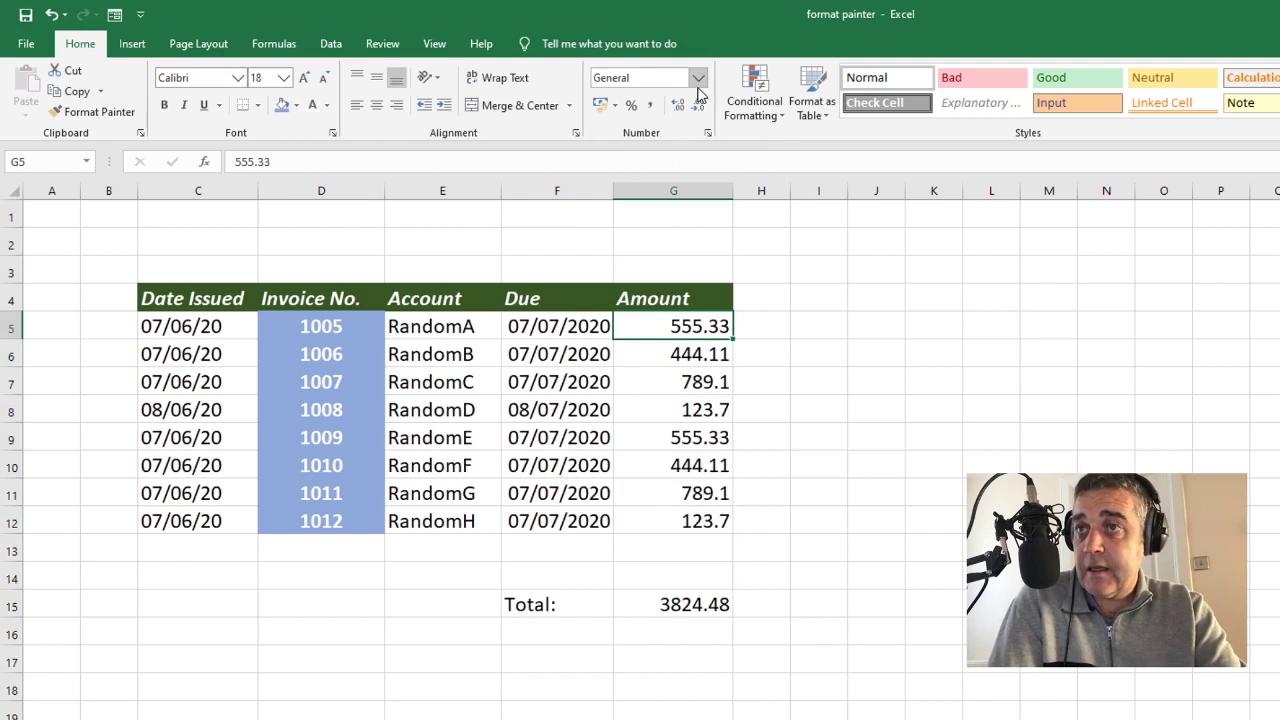
- Format the first amount G5 as pound Currency, showing £555.33
{"action": "left_click", "coordinate": [698, 78]}
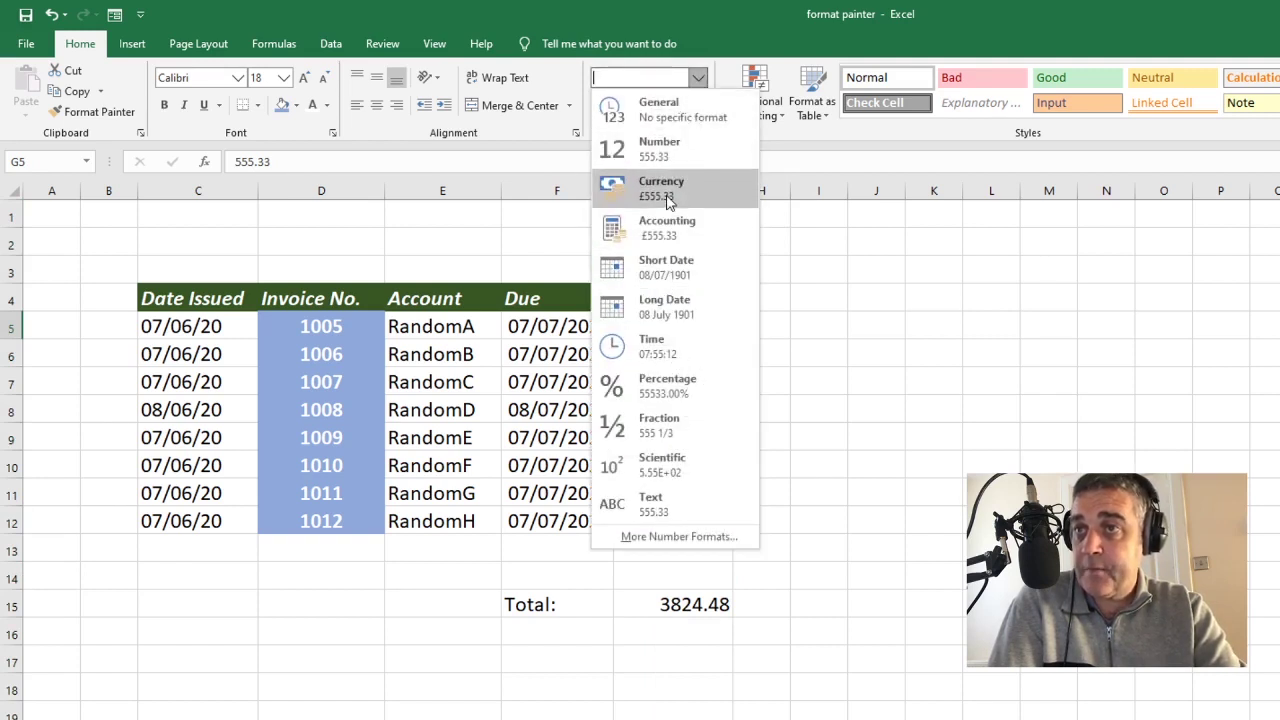
{"action": "left_click", "coordinate": [615, 188]}
{"action": "left_click", "coordinate": [676, 347]}
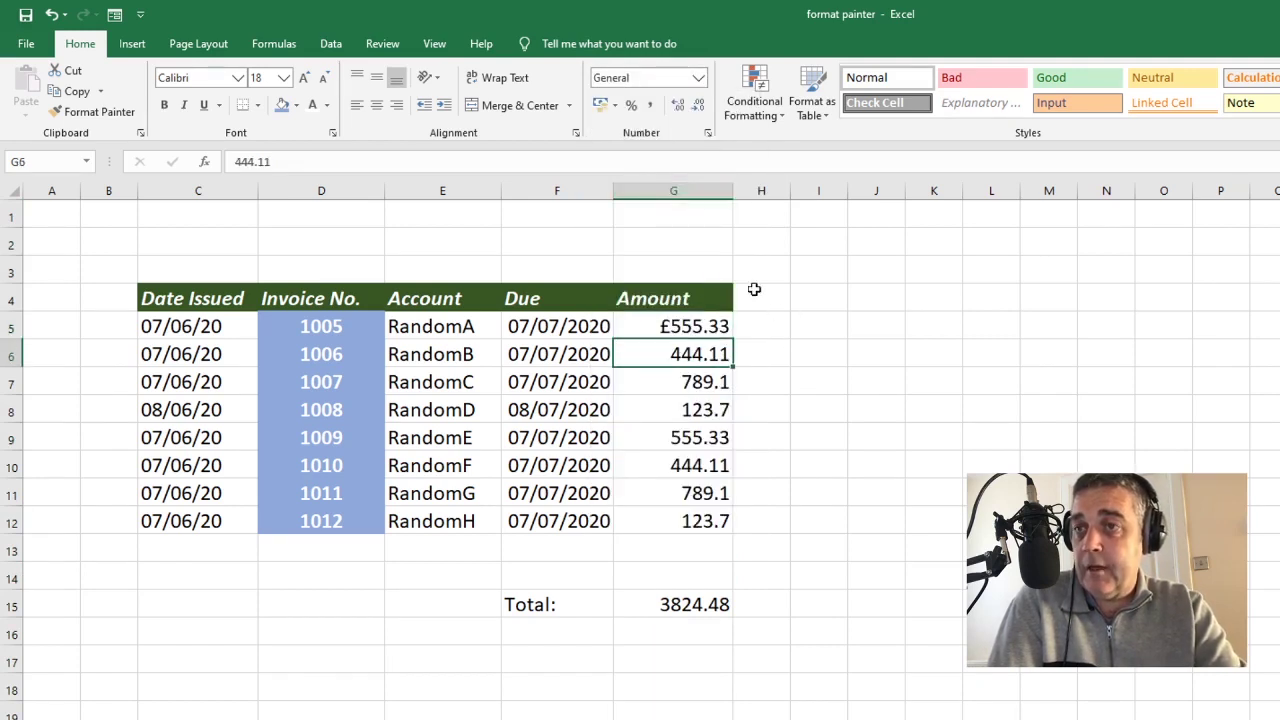
{"action": "left_click", "coordinate": [668, 329]}
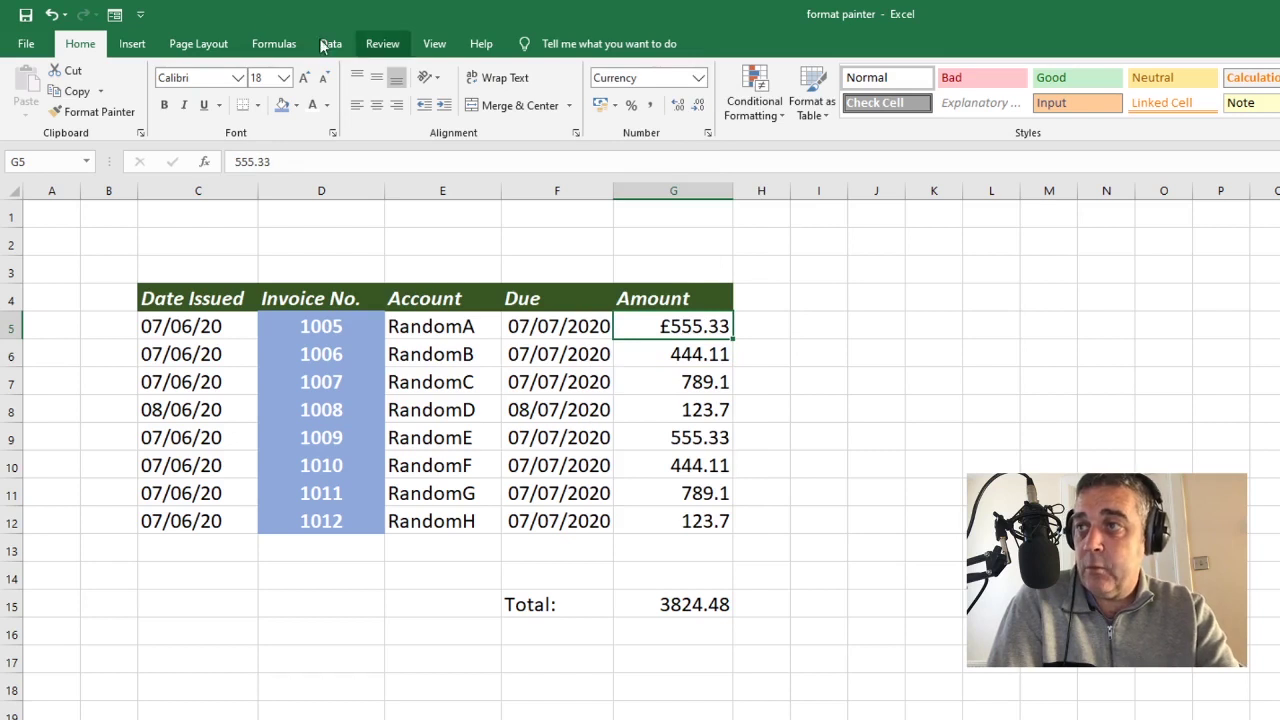
- Paint G5's currency format onto amounts G5:G12 and the G15 total
{"action": "left_click", "coordinate": [92, 112]}
{"action": "left_click_drag", "start_coordinate": [670, 330], "coordinate": [670, 520]}
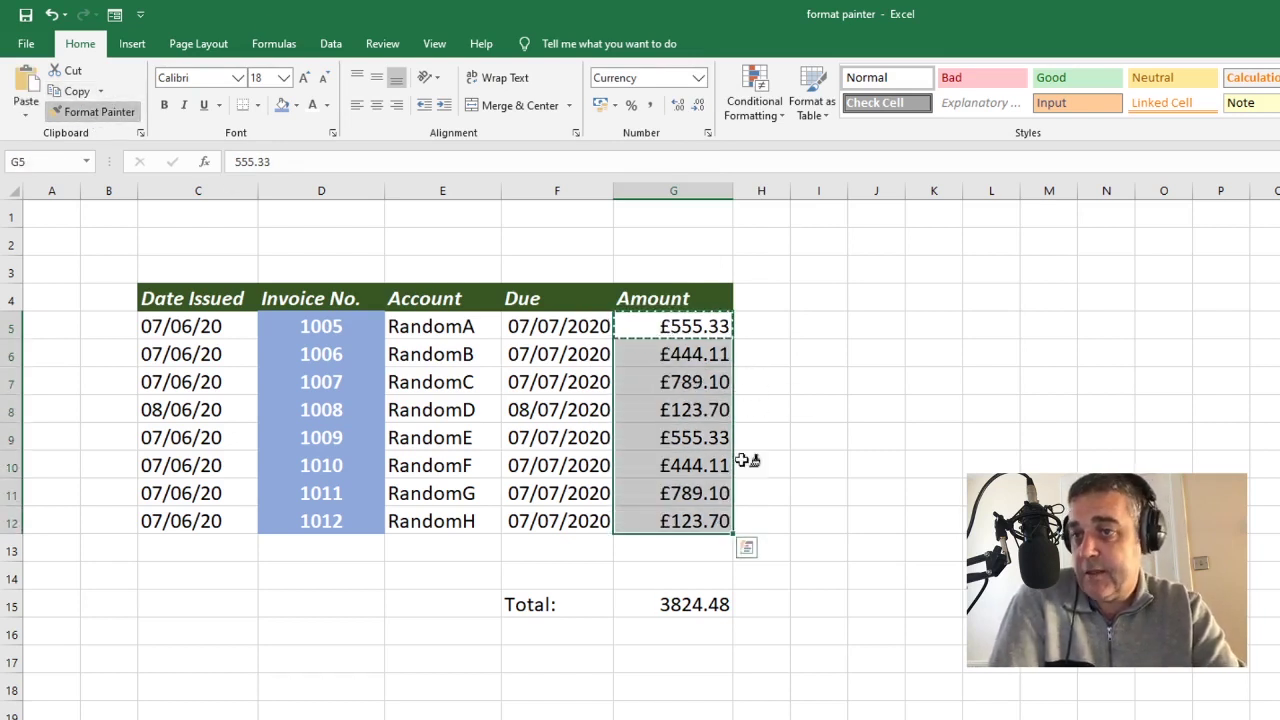
{"action": "left_click", "coordinate": [678, 606]}
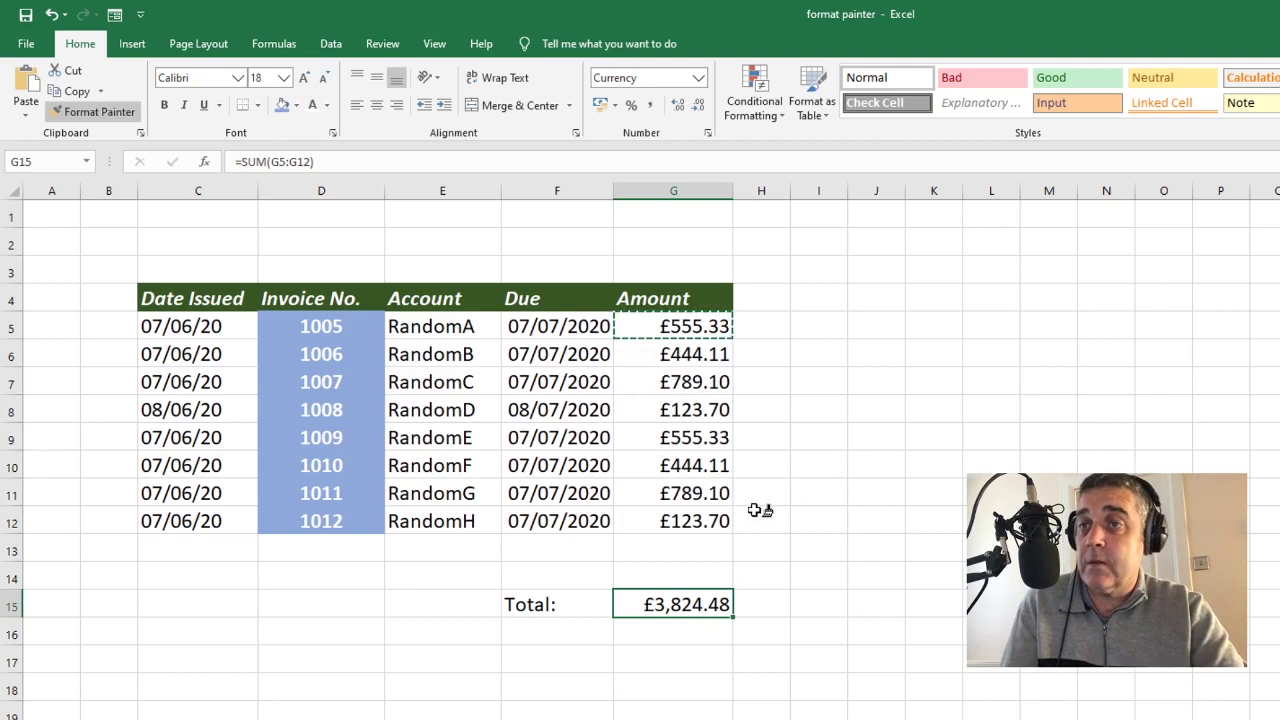
{"action": "left_click", "coordinate": [75, 111]}
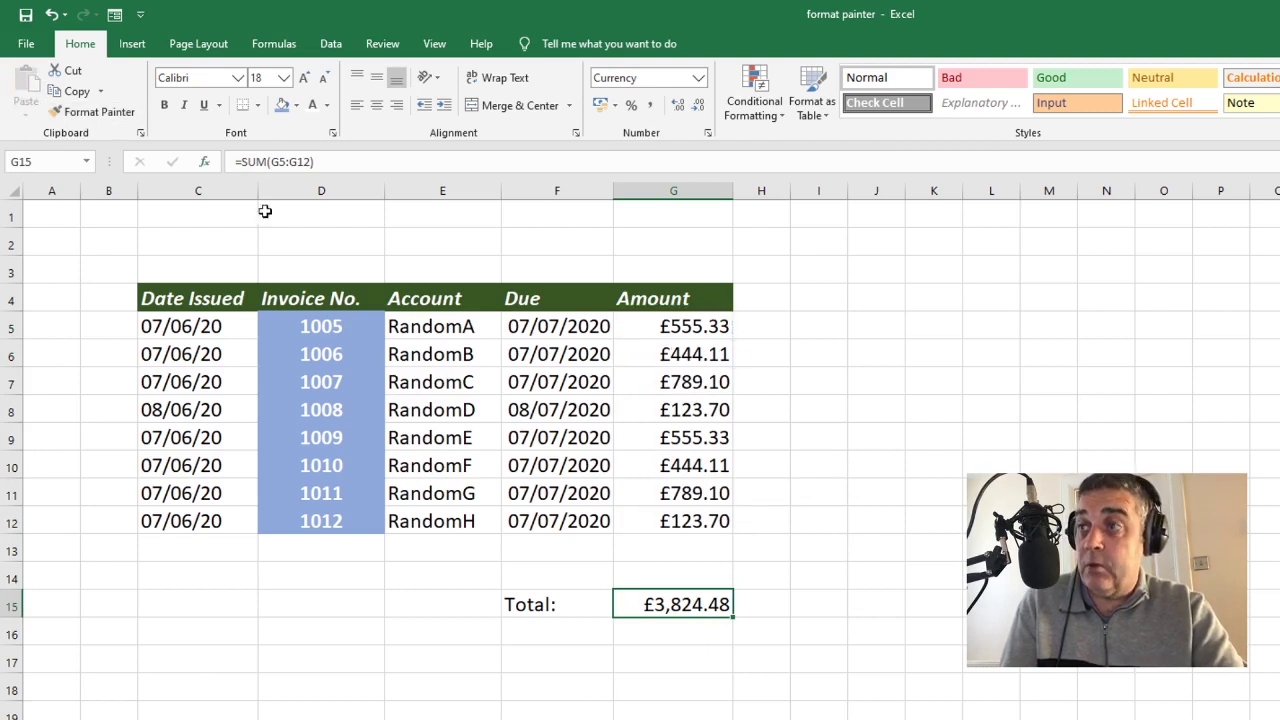
{"action": "left_click", "coordinate": [495, 248]}
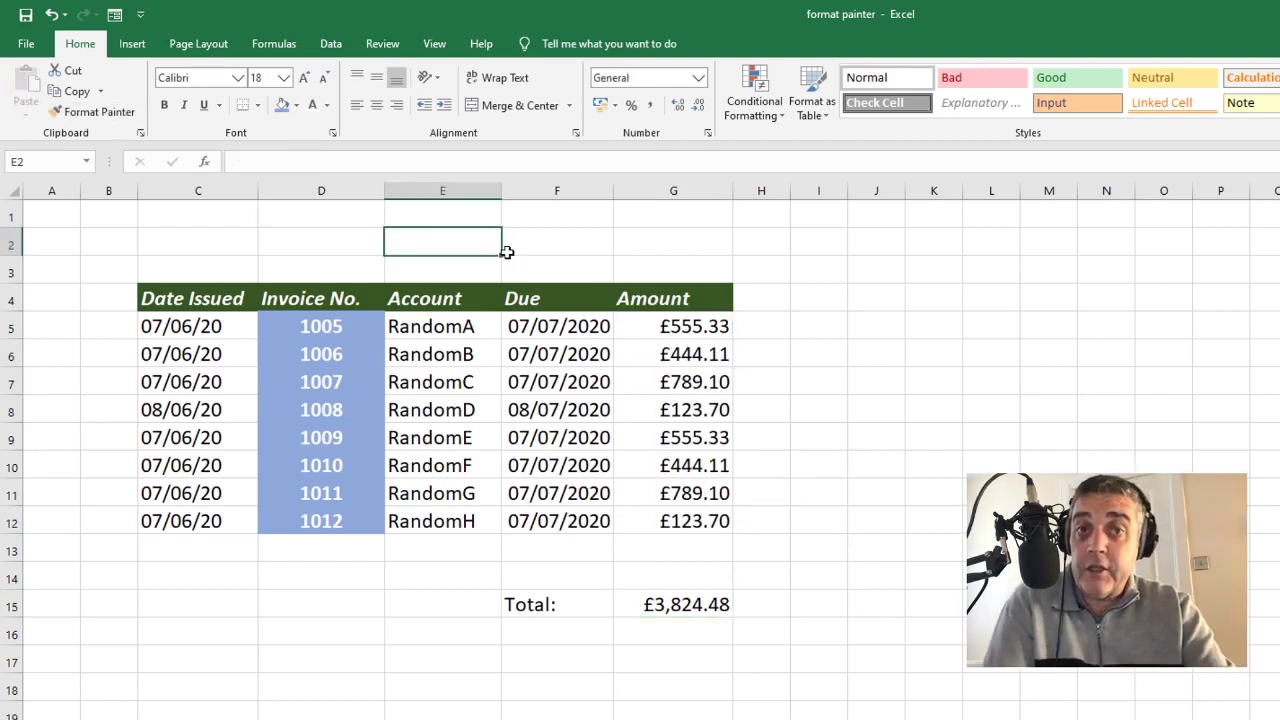